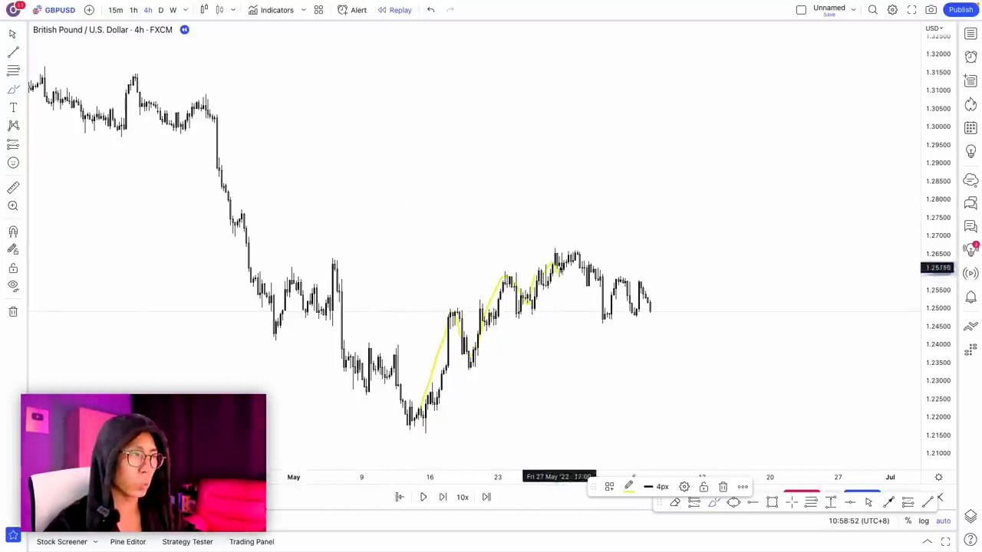
- Draw a long horizontal rectangle across the early-May highs, extending over the later price swings into June
click(771, 503)
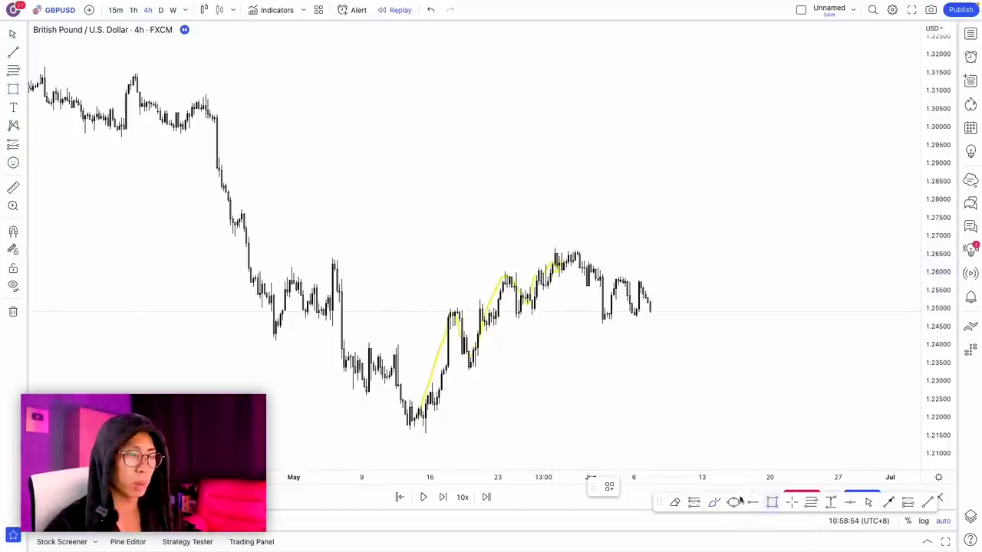
drag(283, 268, 761, 281)
click(518, 369)
scroll(366, 368, up, 3)
drag(366, 368, 547, 361)
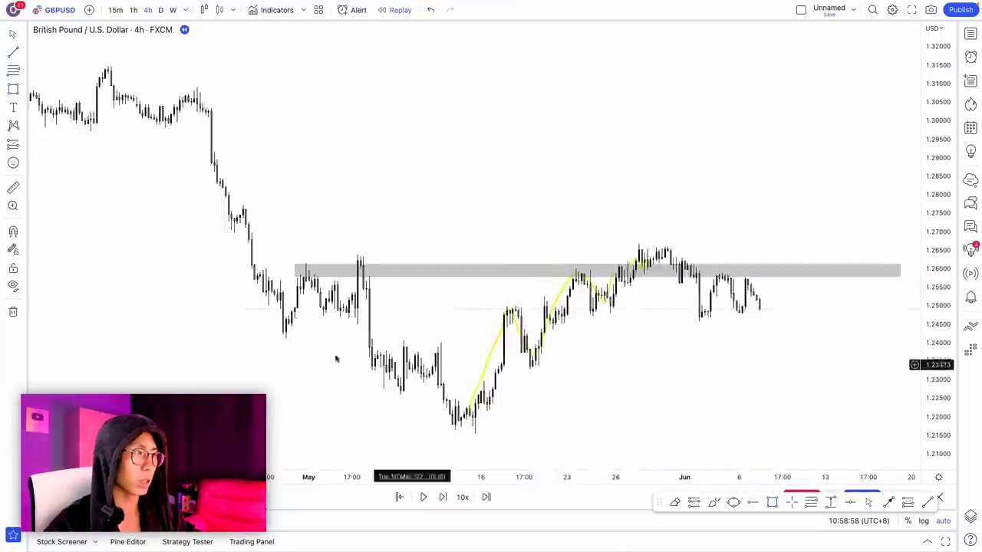
- Shift the rectangle onto the early-May spike high so it marks a supply zone from about 1.2604 to 1.2639
scroll(276, 326, up, 3)
drag(146, 183, 226, 171)
click(394, 268)
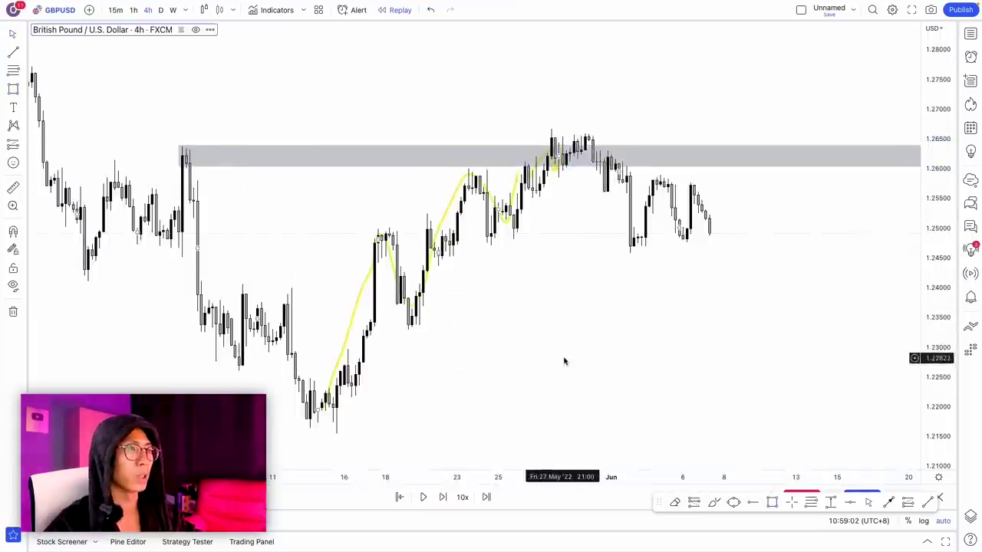
scroll(563, 360, down, 2)
scroll(354, 387, up, 2)
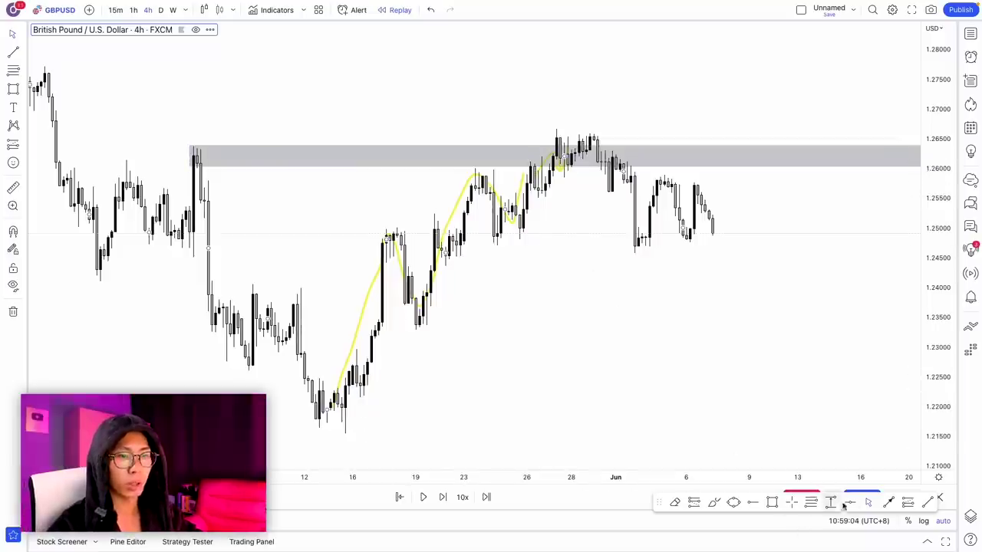
- Draw a Fib retracement from the mid-May low at about 1.2167 up to the upper edge of the supply zone
click(814, 506)
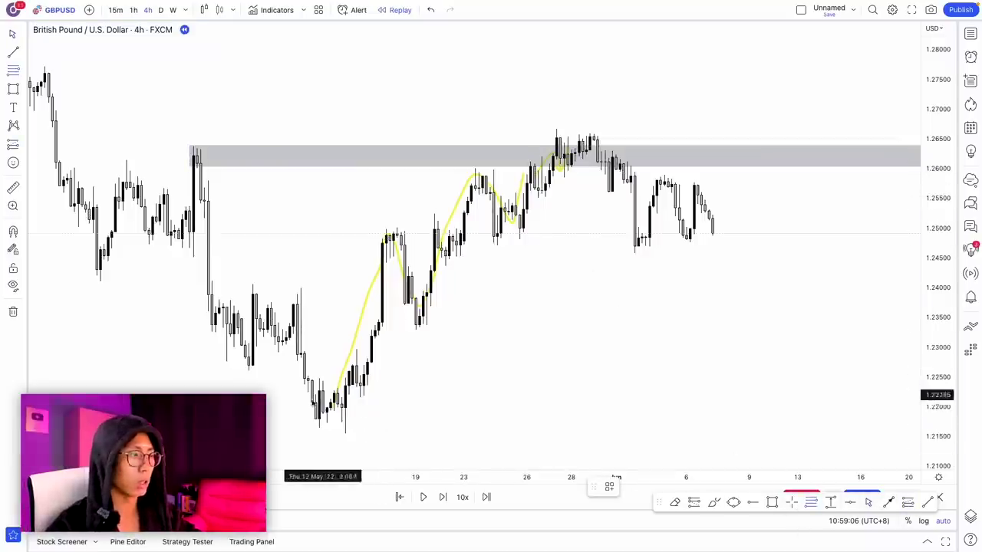
click(312, 427)
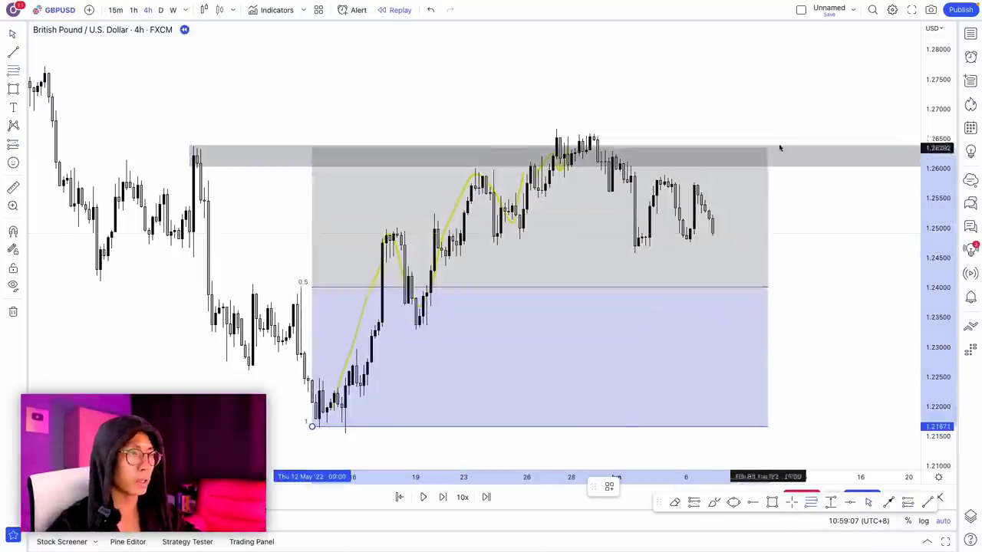
click(881, 147)
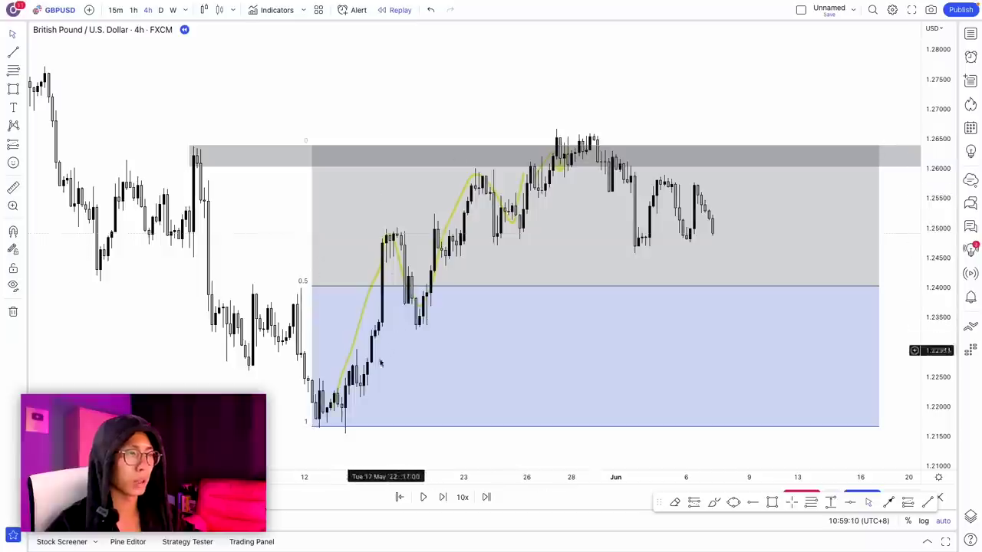
- Delete the yellow brush strokes that trace the May rally
click(358, 330)
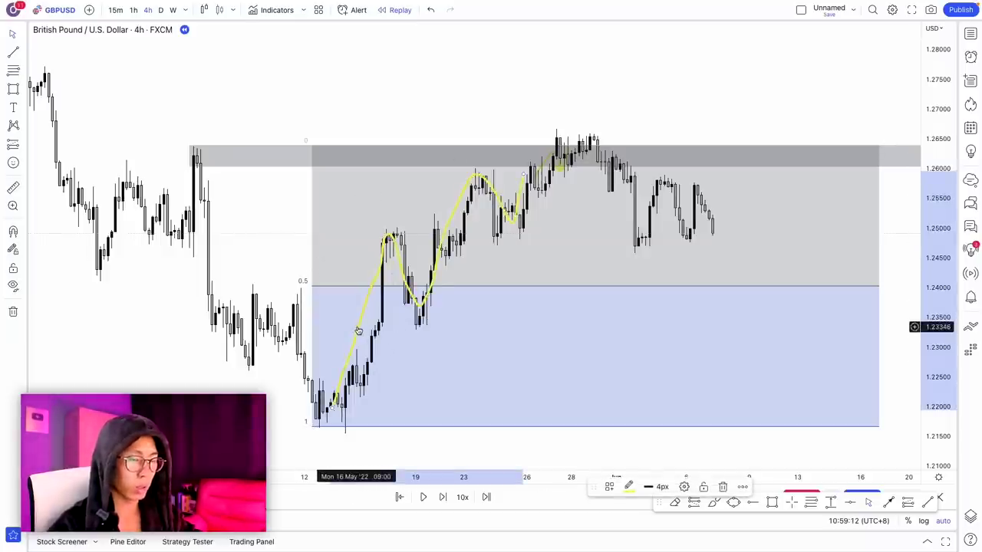
key(Delete)
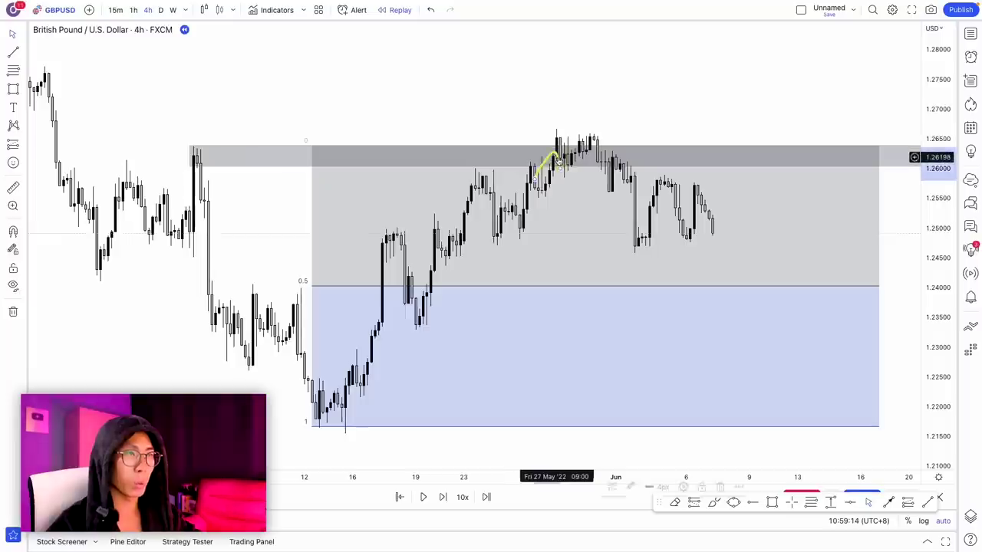
key(Delete)
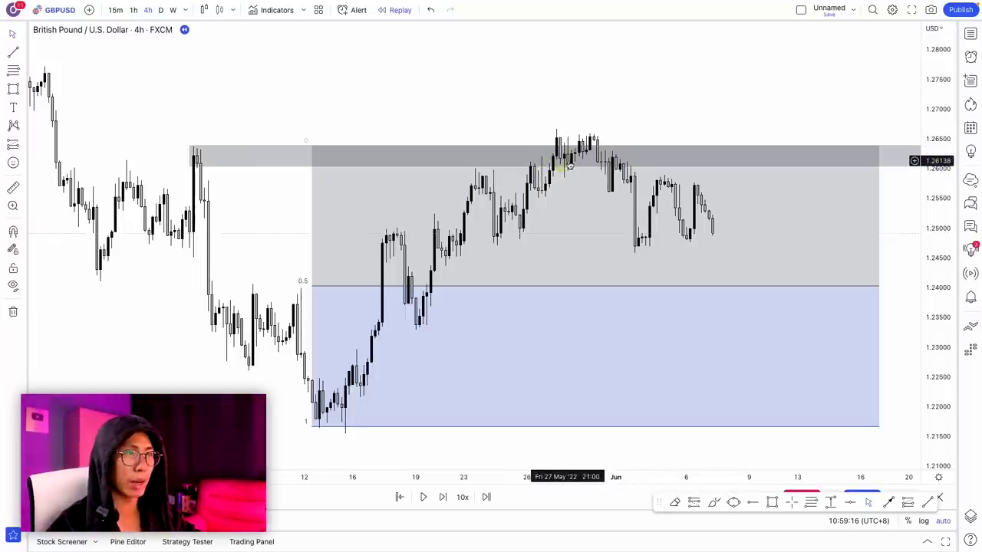
key(Delete)
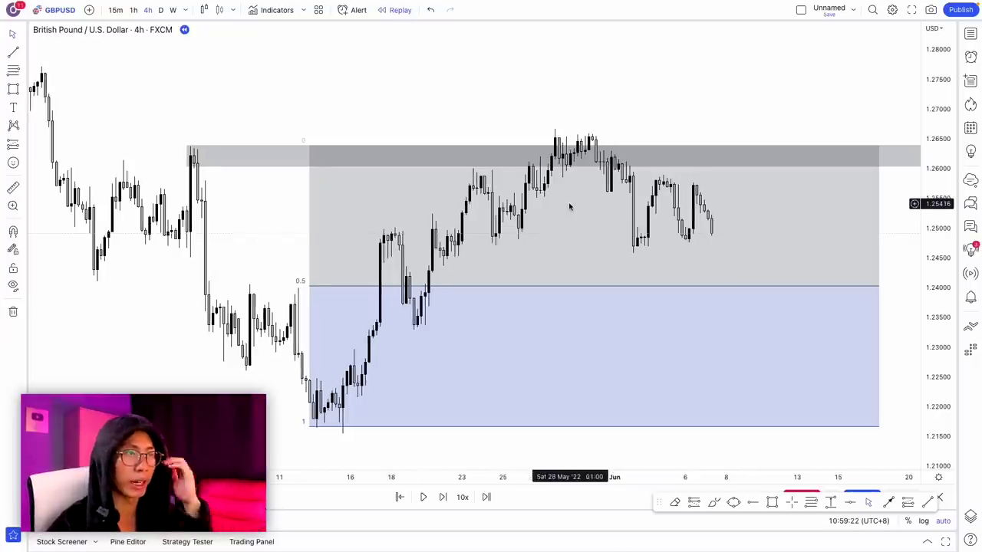
- Trace the topping price swings in and around the supply zone from 26 to 31 May with yellow brush strokes
scroll(553, 220, up, 3)
click(714, 503)
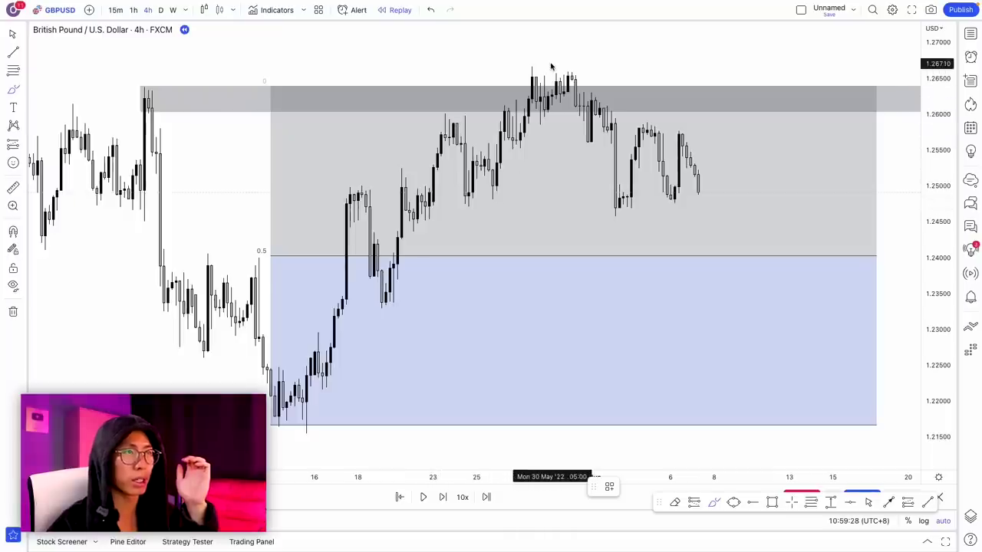
scroll(566, 147, right, 5)
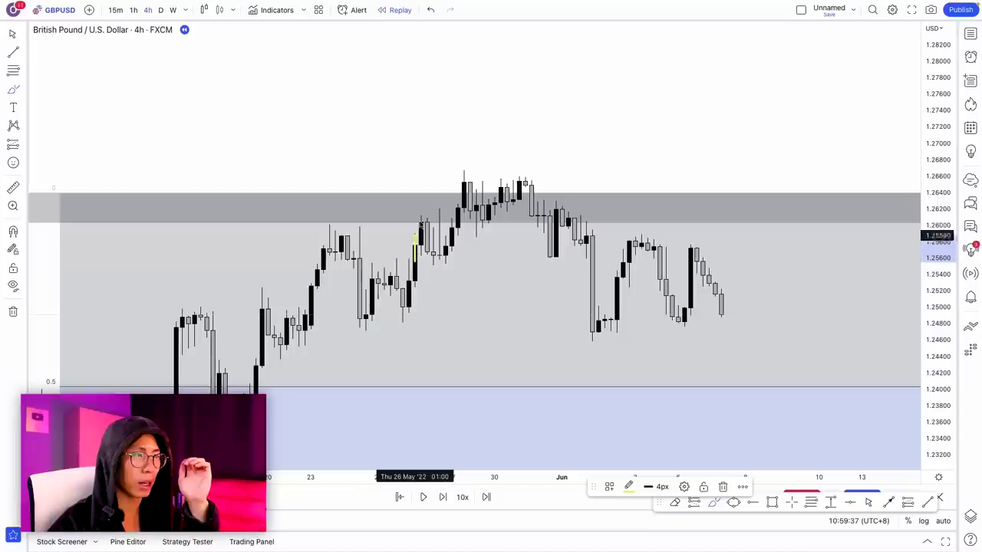
mouse_move(415, 257)
mouse_down()
mouse_move(422, 209)
mouse_move(447, 264)
mouse_move(461, 171)
mouse_up()
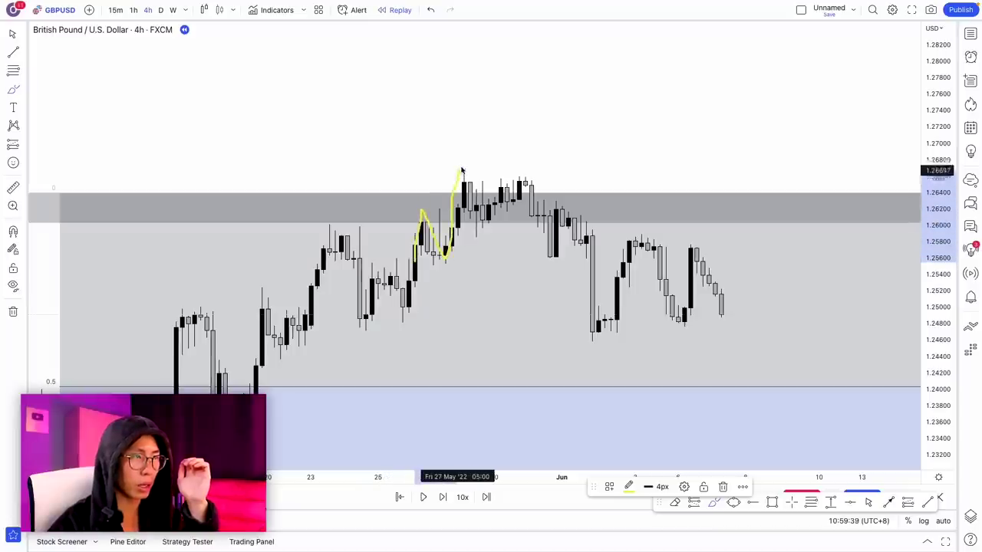
mouse_move(479, 224)
mouse_down()
mouse_move(501, 182)
mouse_move(555, 250)
mouse_up()
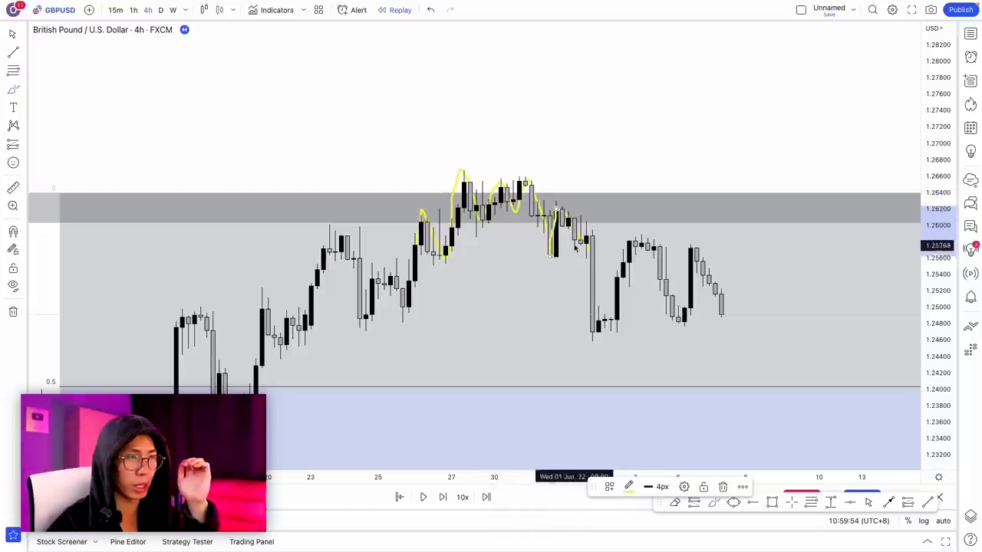
- Brush in the early-June breakdown leg, a horizontal neckline at about 1.2565, and the pullback to that neckline
drag(587, 250, 598, 347)
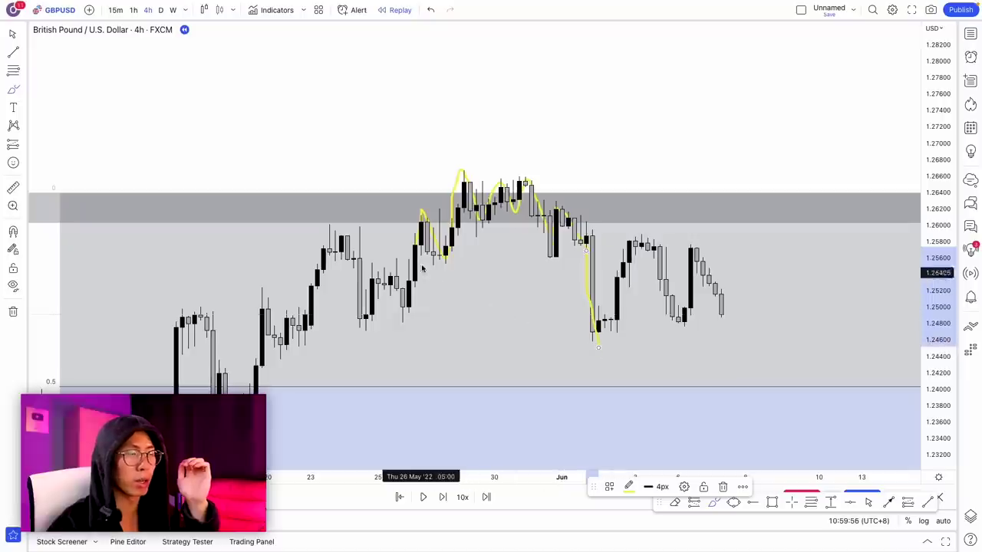
drag(422, 256, 611, 255)
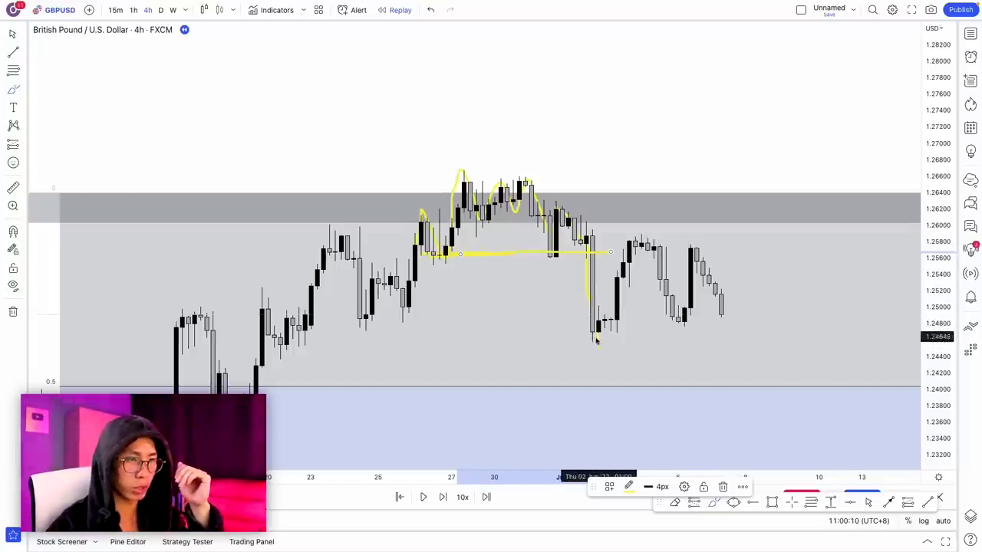
drag(596, 338, 635, 257)
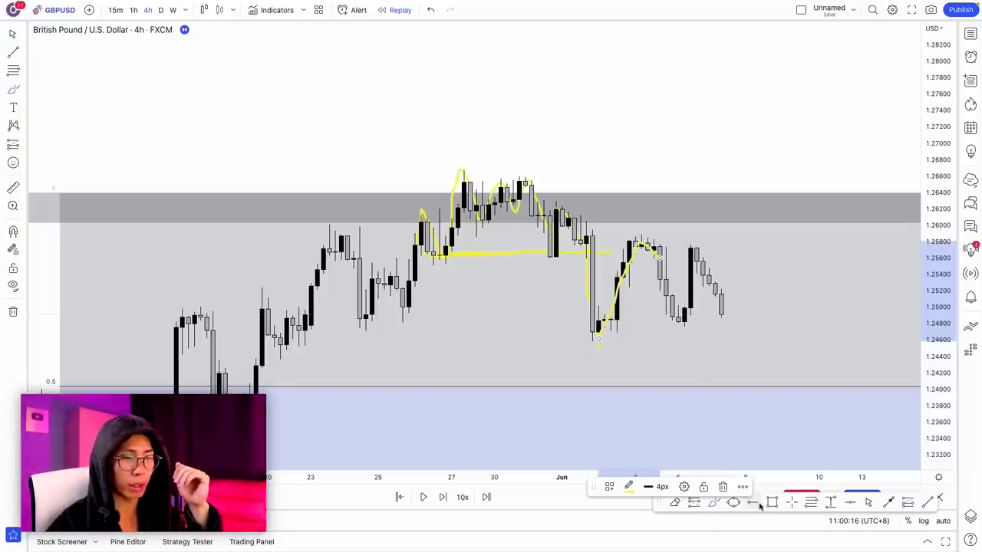
- Place a short position at the neckline retest with entry at about 1.2569 and tighten its stop to about 1.2597
click(695, 503)
click(629, 251)
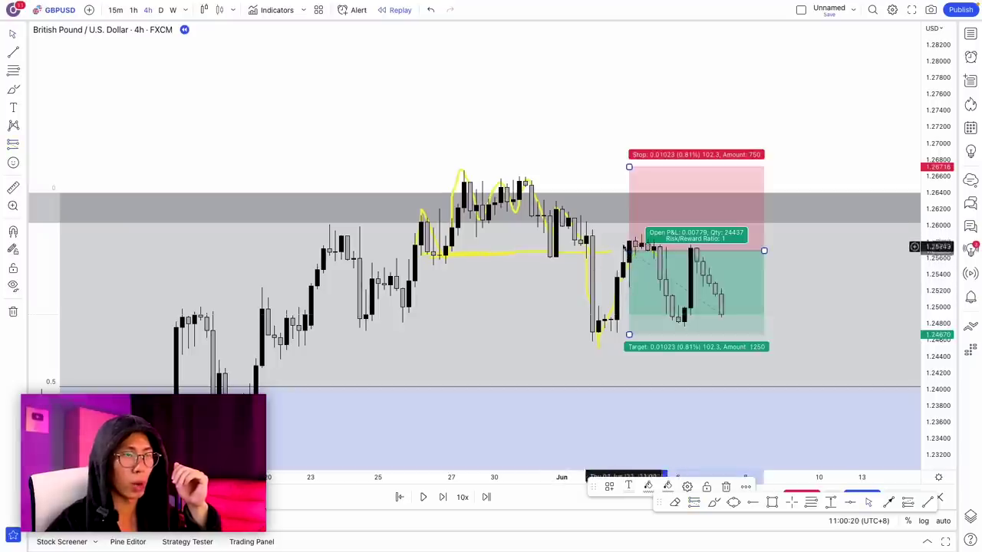
drag(631, 167, 638, 228)
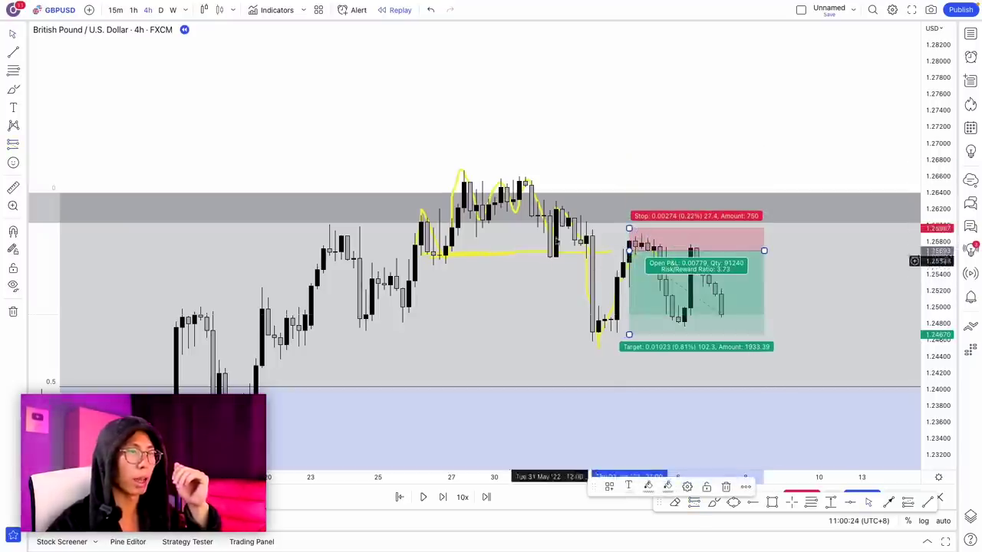
click(550, 259)
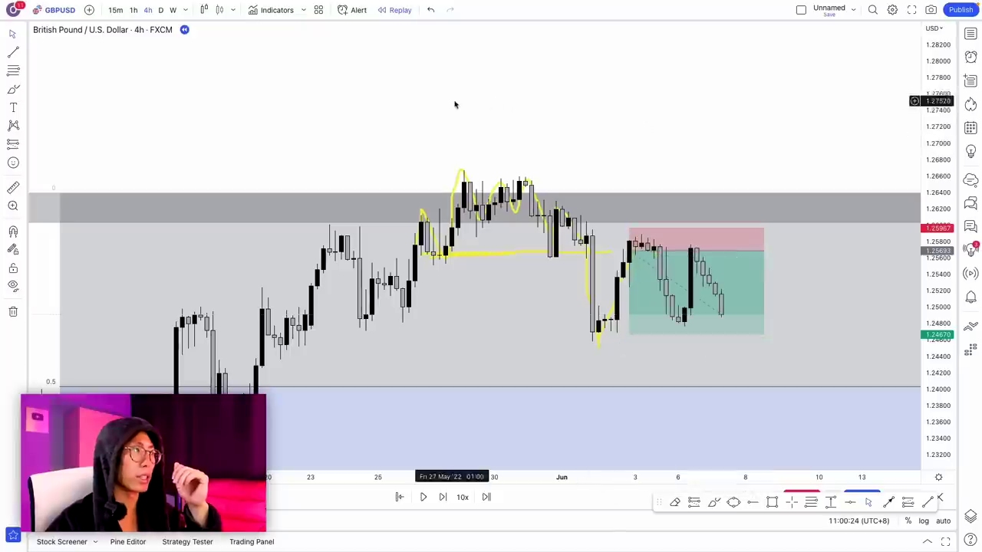
- On the 15-minute chart, move the short entry to 3 June 16:15 at about 1.2567 and set its stop at about 1.2586
click(116, 9)
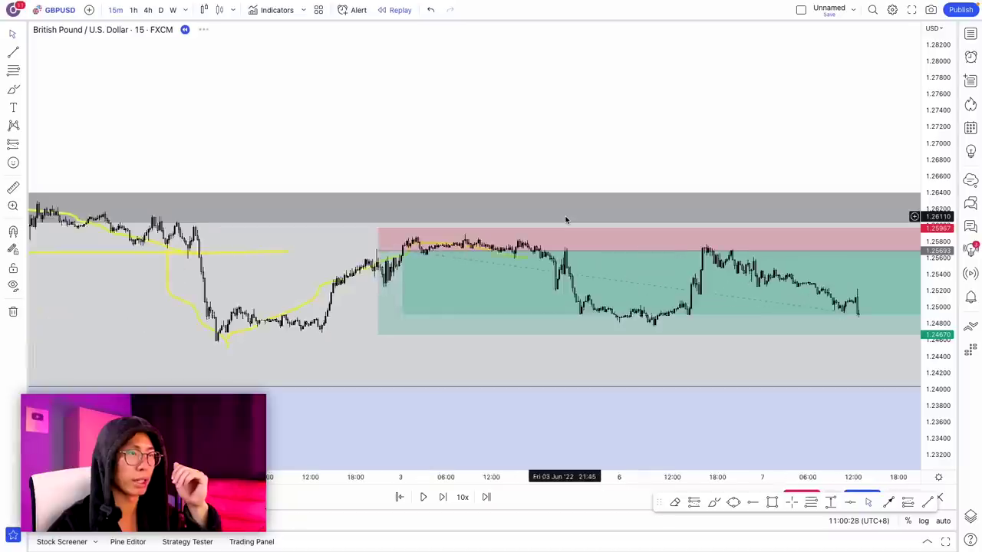
scroll(566, 220, down, 3)
drag(936, 160, 936, 46)
drag(499, 157, 555, 71)
scroll(555, 72, up, 3)
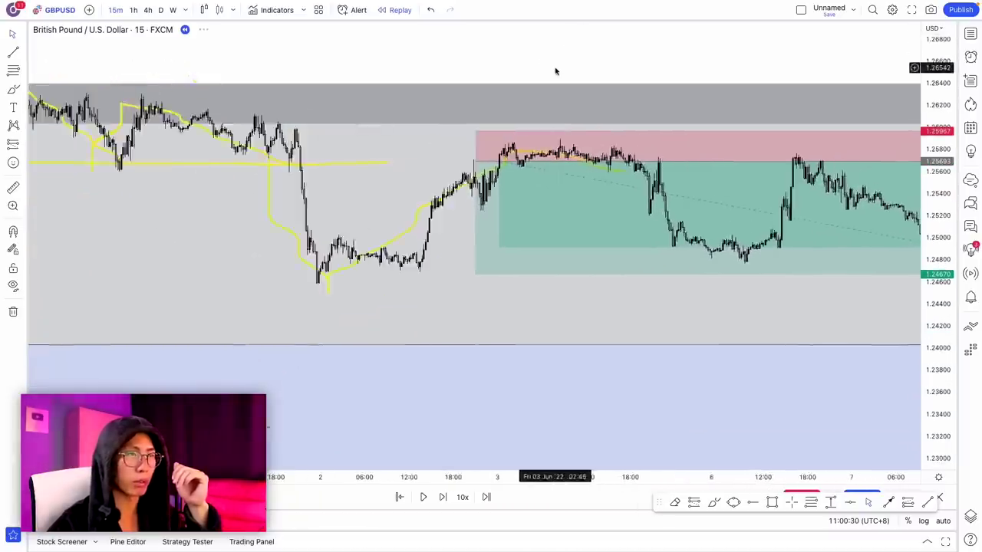
scroll(556, 71, up, 2)
drag(932, 203, 921, 98)
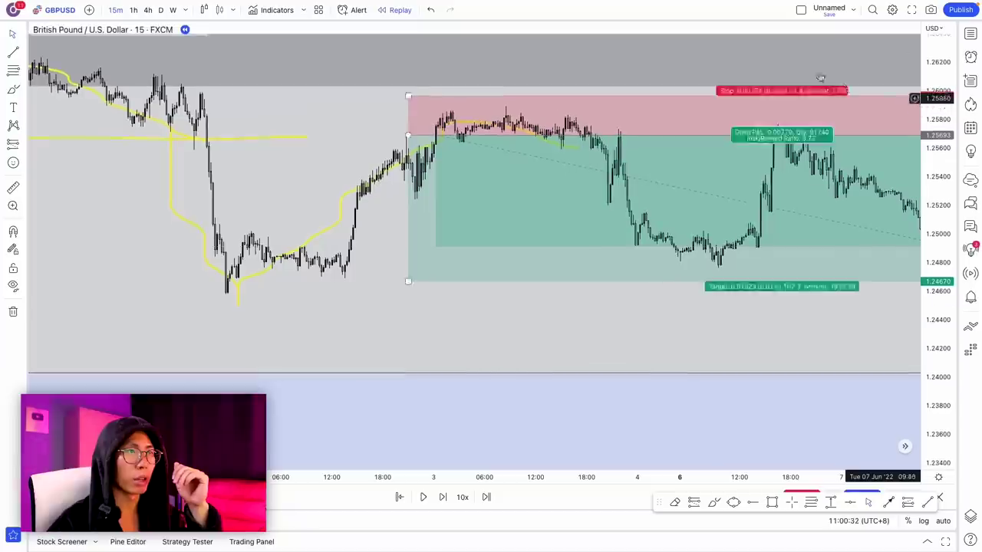
mouse_move(595, 115)
mouse_down()
mouse_move(596, 149)
mouse_move(594, 129)
mouse_up()
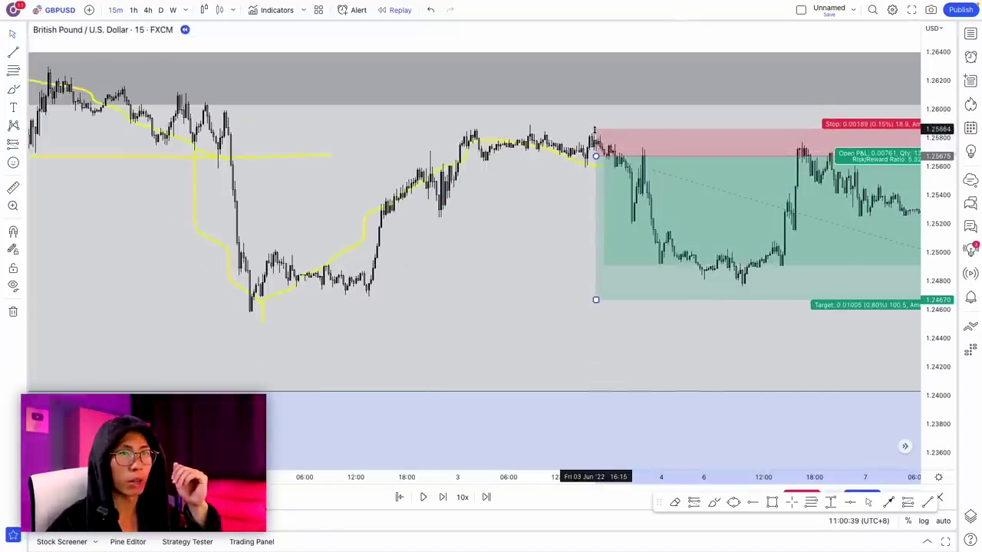
- Switch to the 1-hour chart and draw a rectangle over the late-May swing lows from about 1.2469 to 1.2488
scroll(368, 85, down, 2)
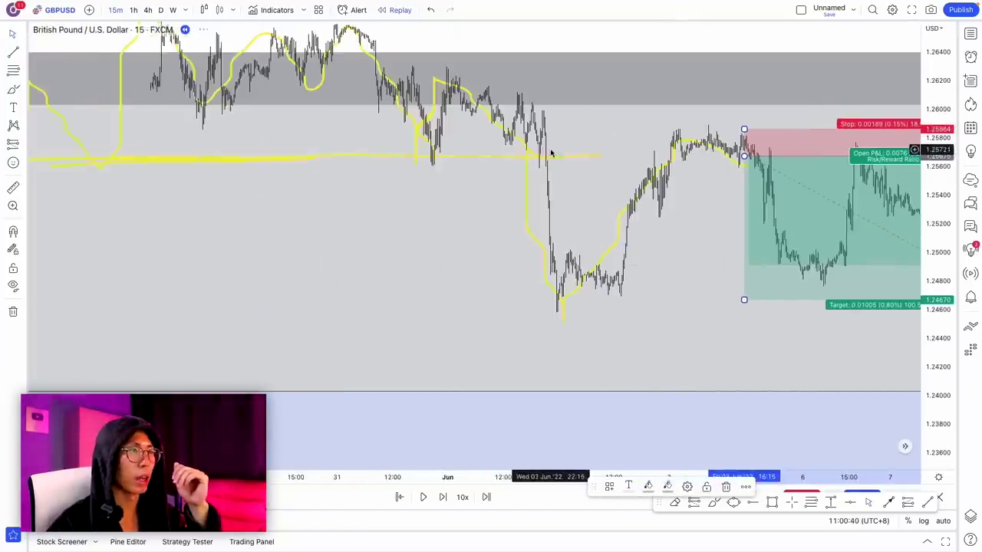
click(134, 10)
scroll(443, 180, up, 3)
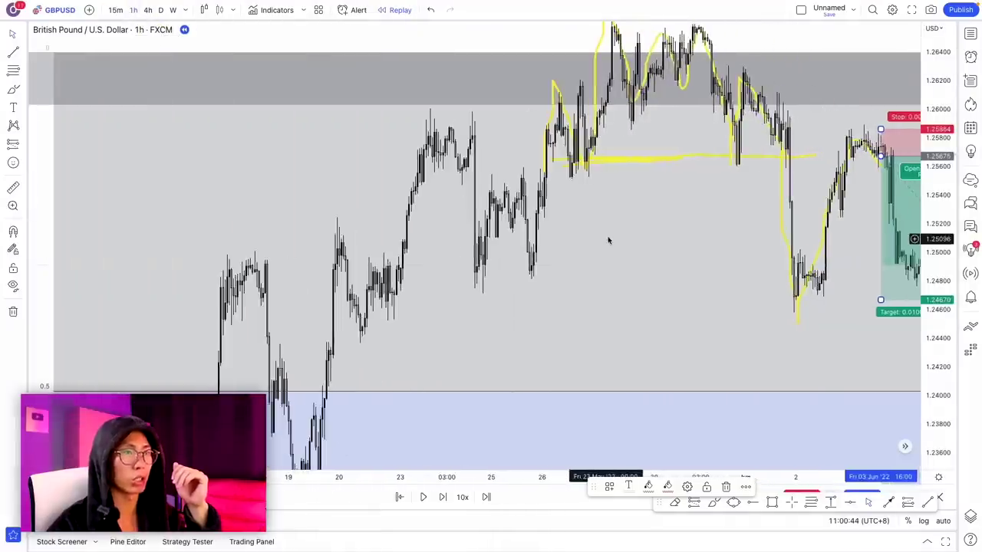
drag(673, 74, 450, 85)
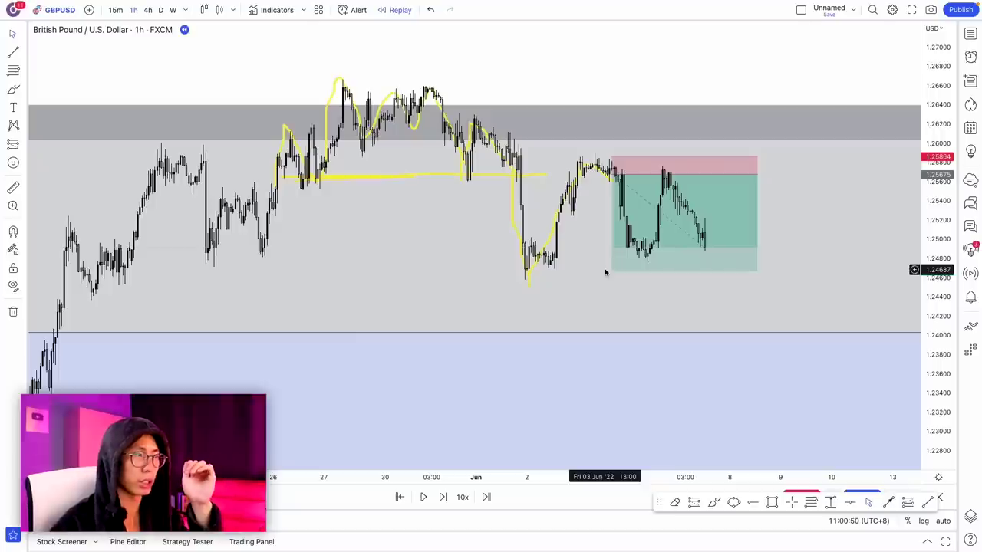
key(alt+shift+r)
mouse_move(191, 252)
mouse_down()
mouse_move(765, 278)
mouse_move(844, 268)
mouse_up()
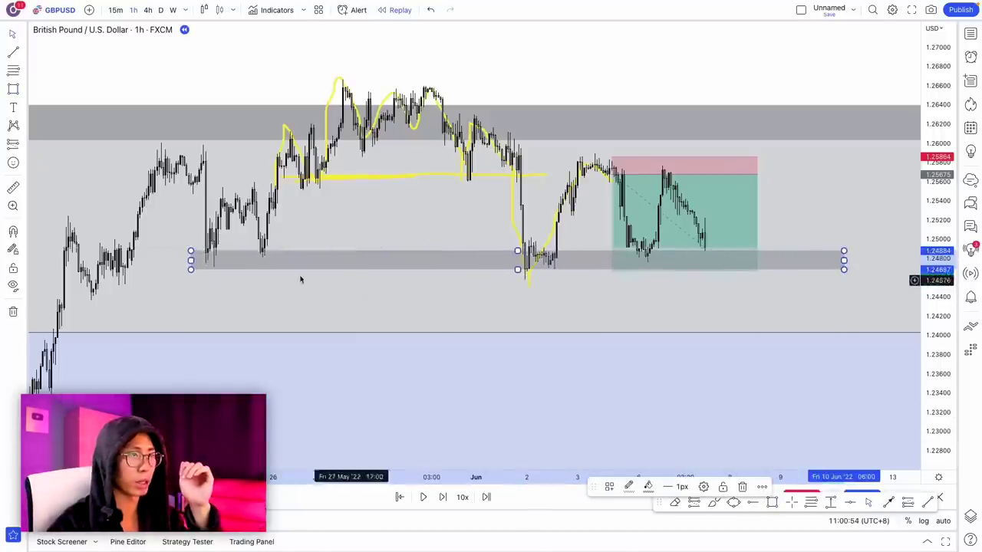
- Set the short position's target just inside the lower edge of the swing-low zone, at about 1.2471
click(618, 260)
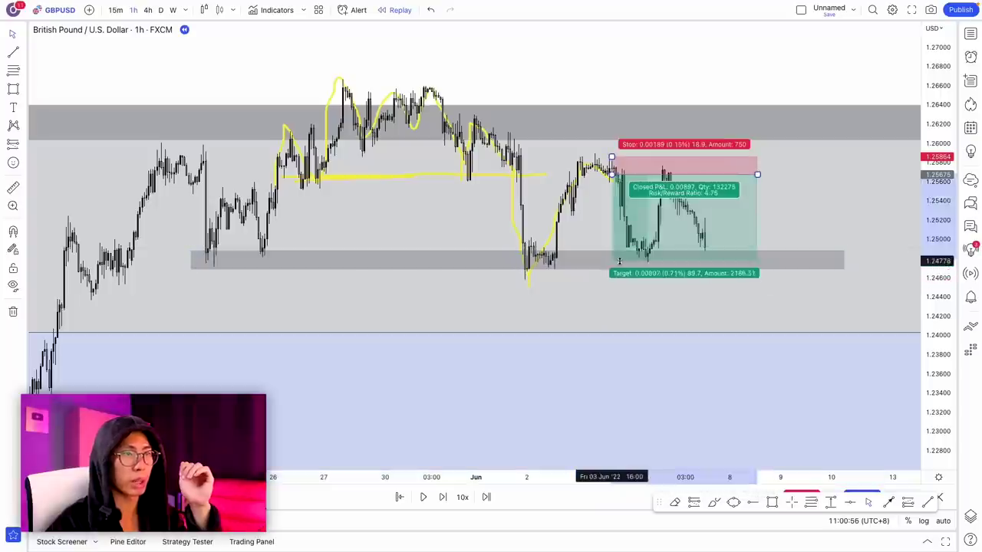
drag(619, 261, 620, 270)
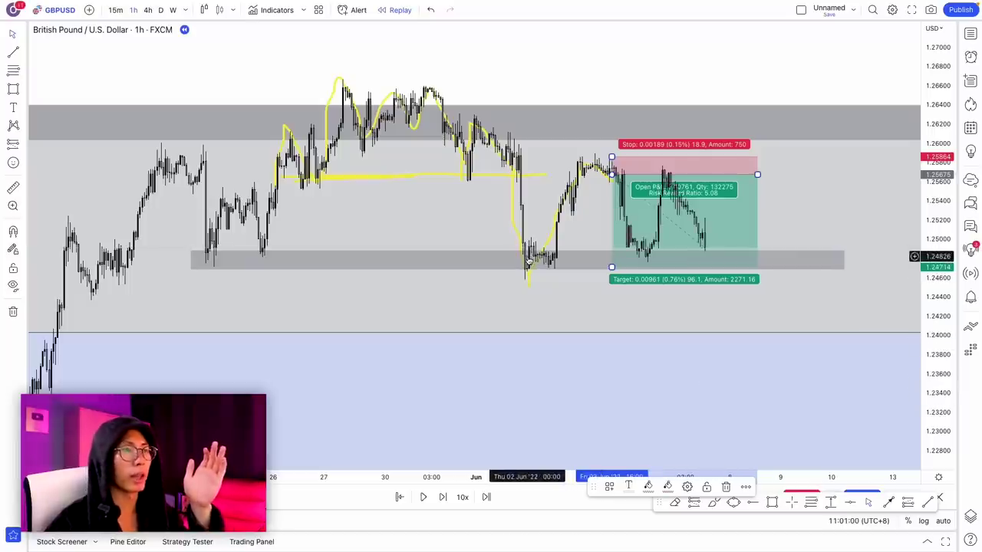
mouse_move(514, 446)
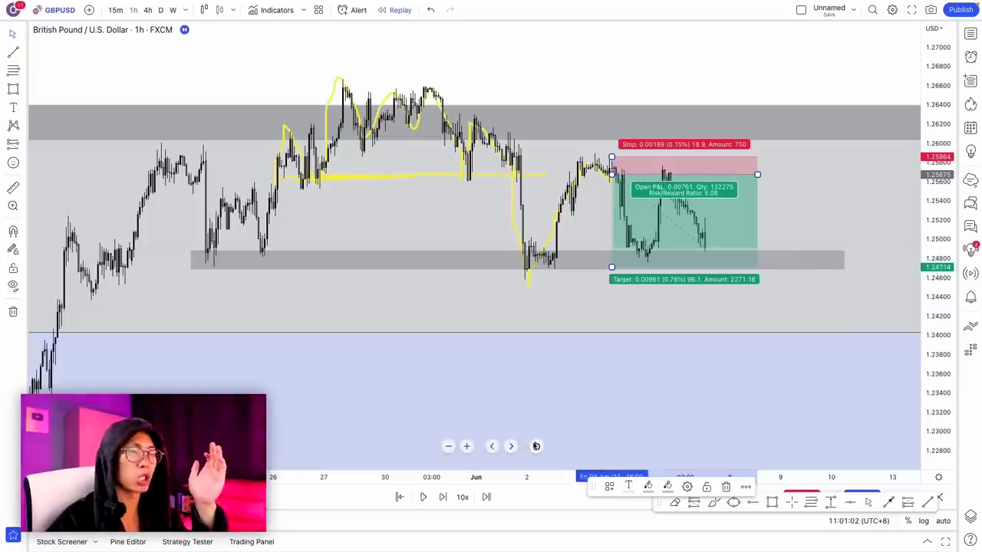
click(535, 445)
scroll(558, 408, down, 6)
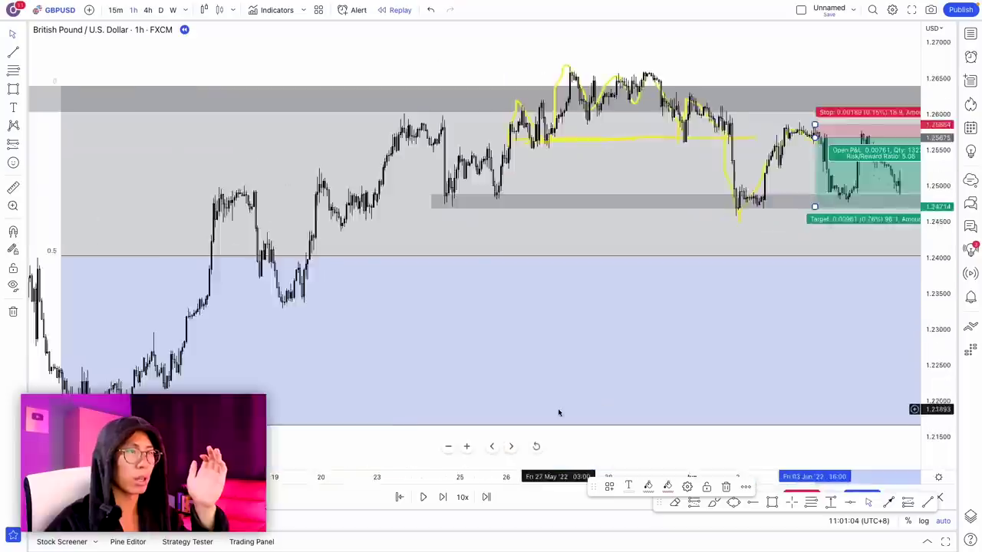
drag(595, 89, 353, 78)
scroll(576, 201, up, 3)
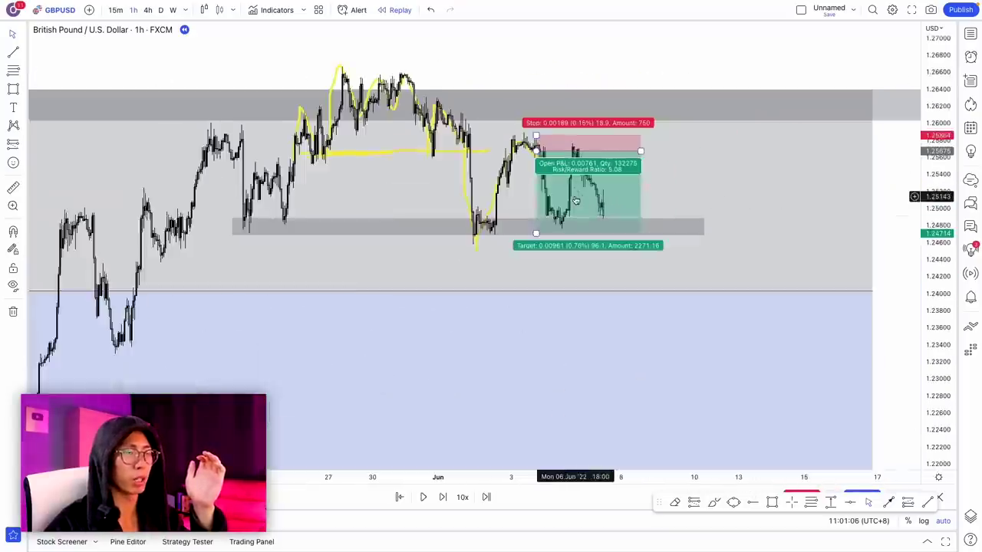
scroll(576, 201, down, 2)
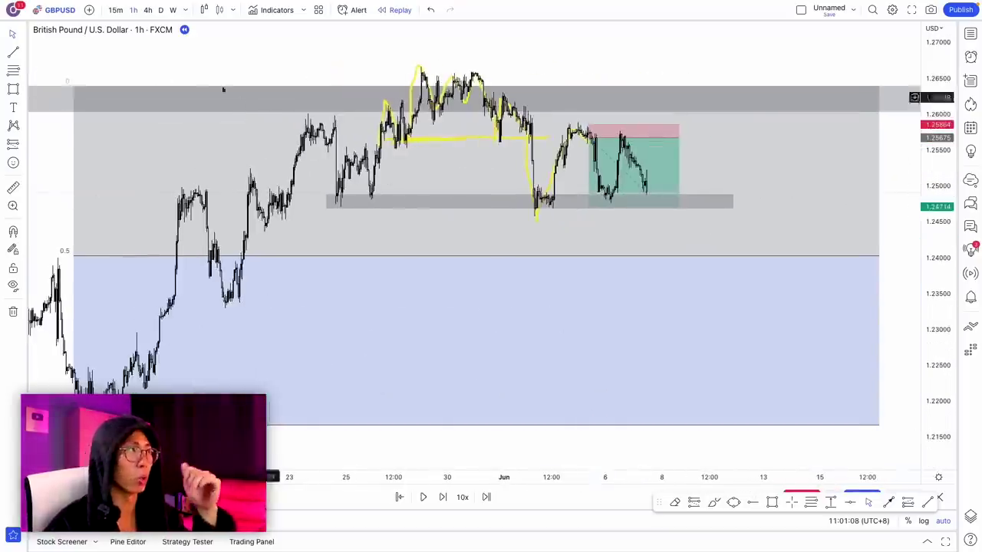
- Switch to the 4-hour chart and show the full rally with the supply zone and Fib retracement
click(147, 11)
scroll(442, 166, up, 3)
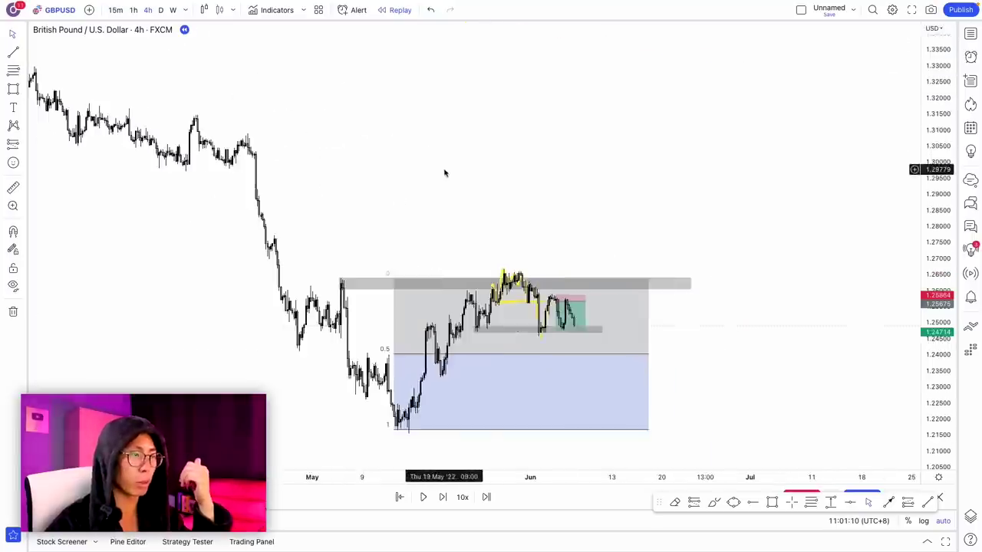
drag(445, 171, 540, 156)
scroll(537, 157, up, 2)
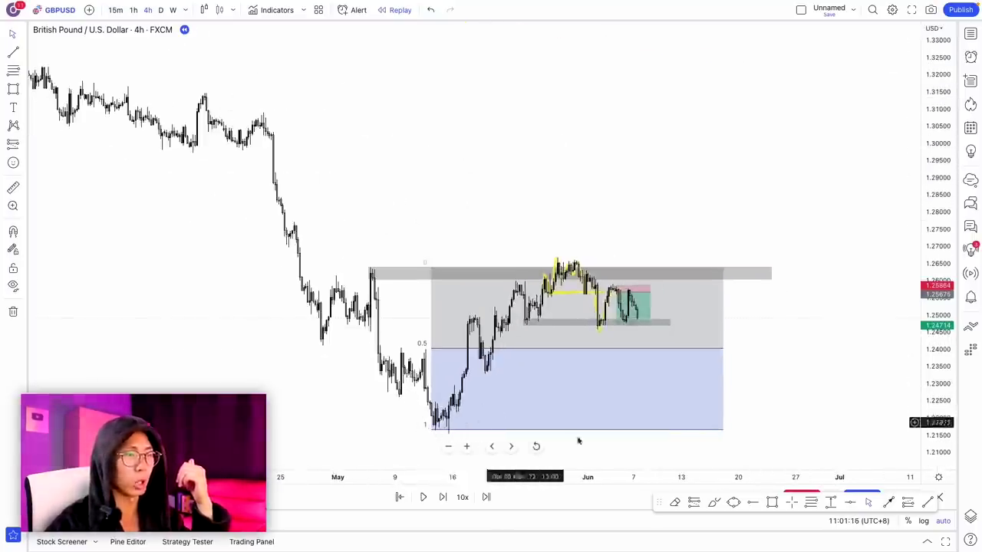
drag(939, 315, 938, 336)
drag(854, 365, 775, 263)
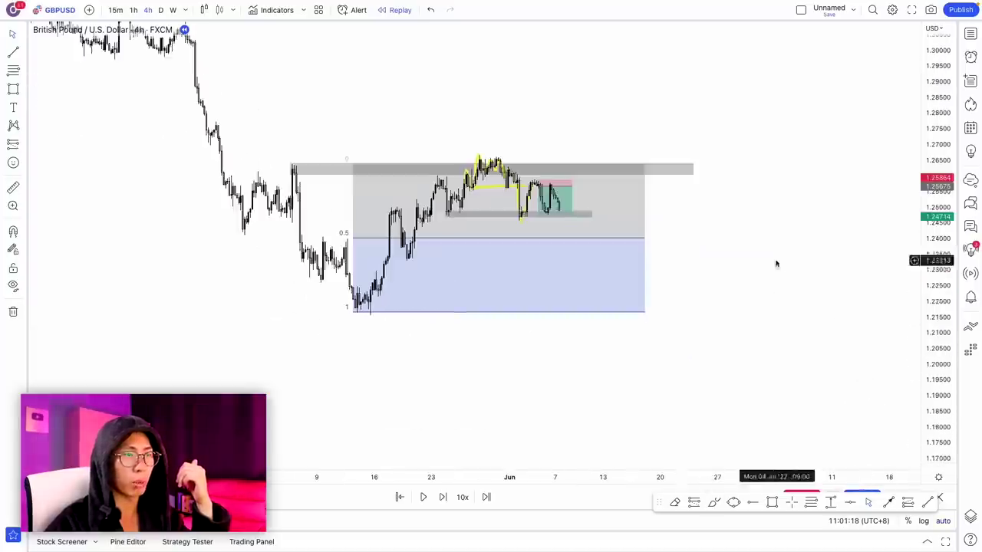
- Sketch the May rally and a projected decline to about 1.195 with the brush, and undo the stroke
click(711, 504)
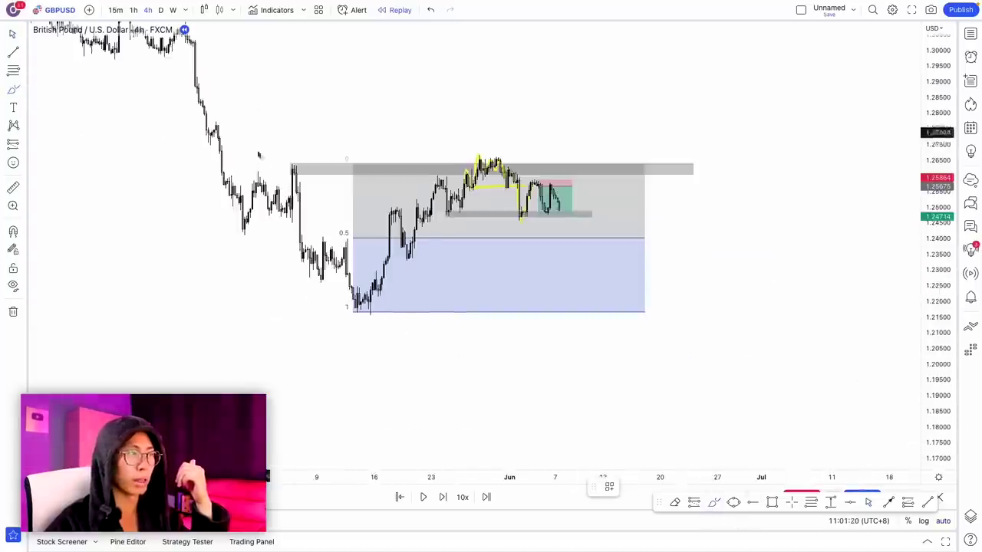
drag(371, 306, 480, 160)
drag(522, 219, 616, 376)
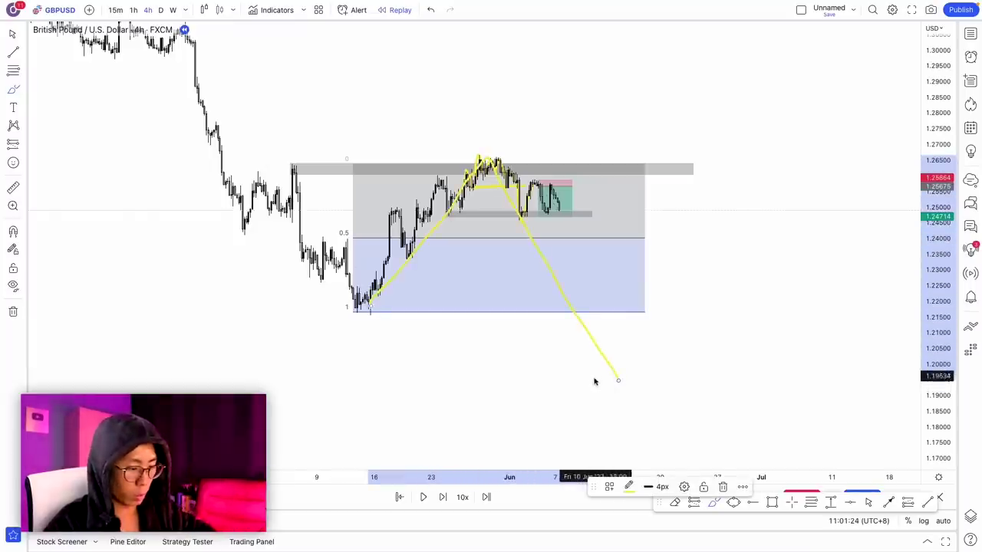
key(ctrl+z)
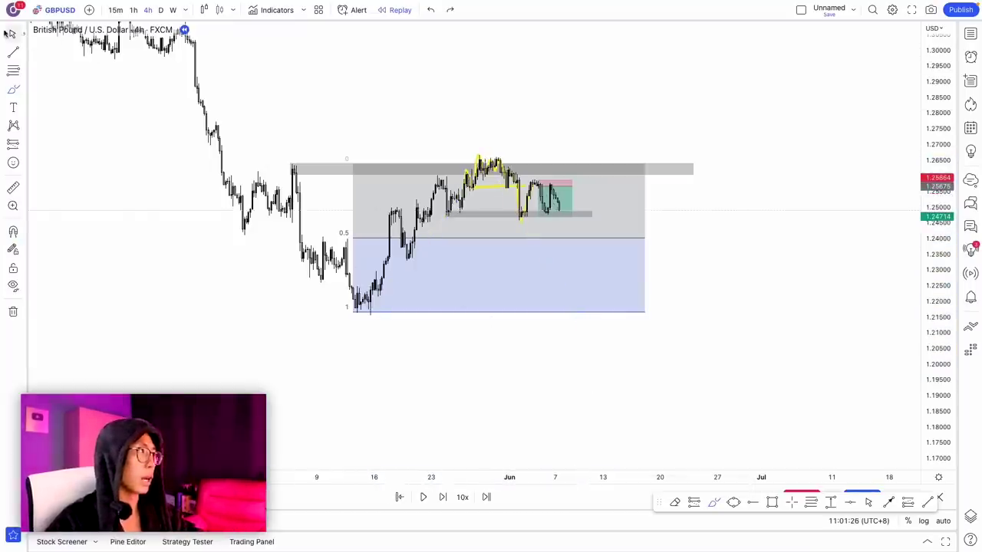
- Extend the short position's target down to the Fib 1 level, at about 1.2169
drag(538, 216, 538, 311)
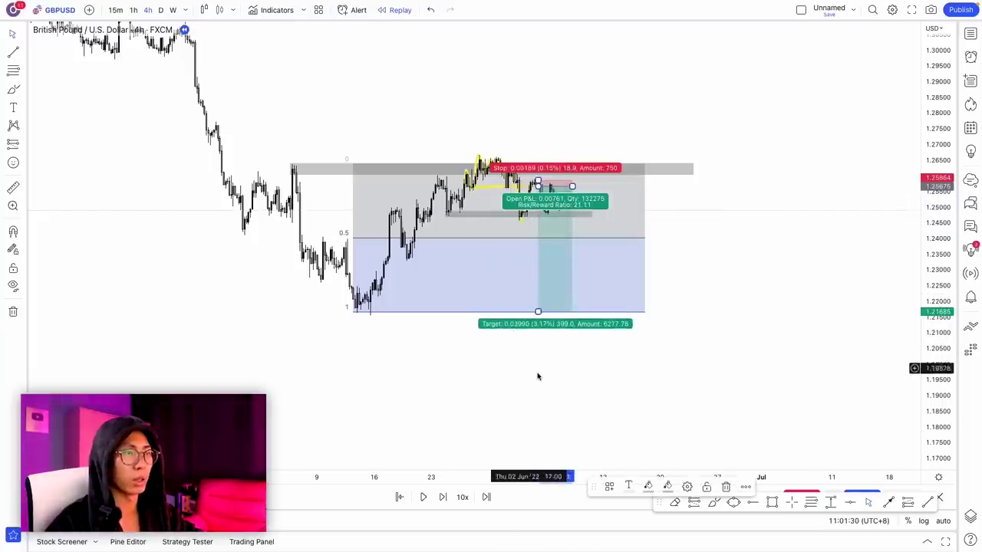
click(532, 335)
scroll(491, 280, up, 3)
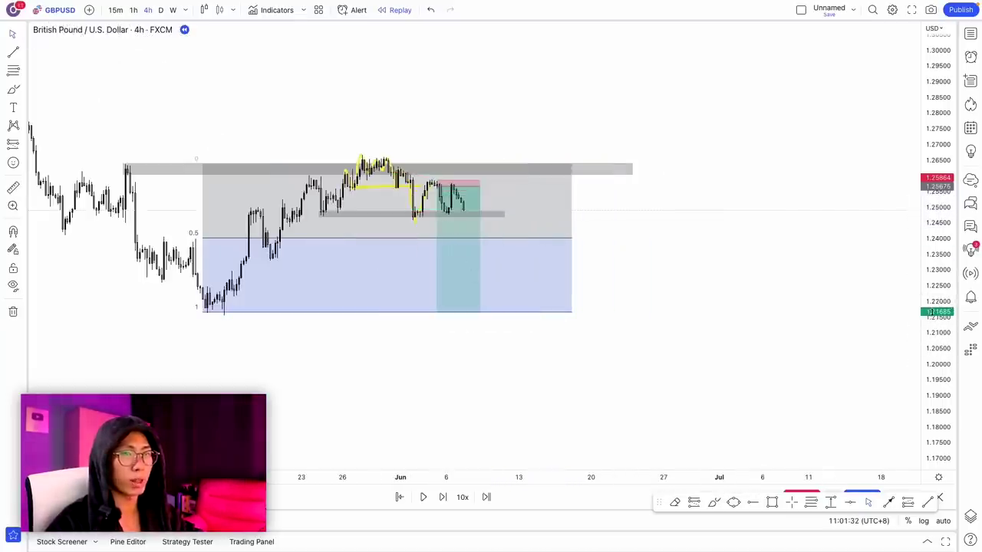
drag(931, 311, 930, 45)
drag(548, 205, 785, 256)
scroll(755, 258, up, 3)
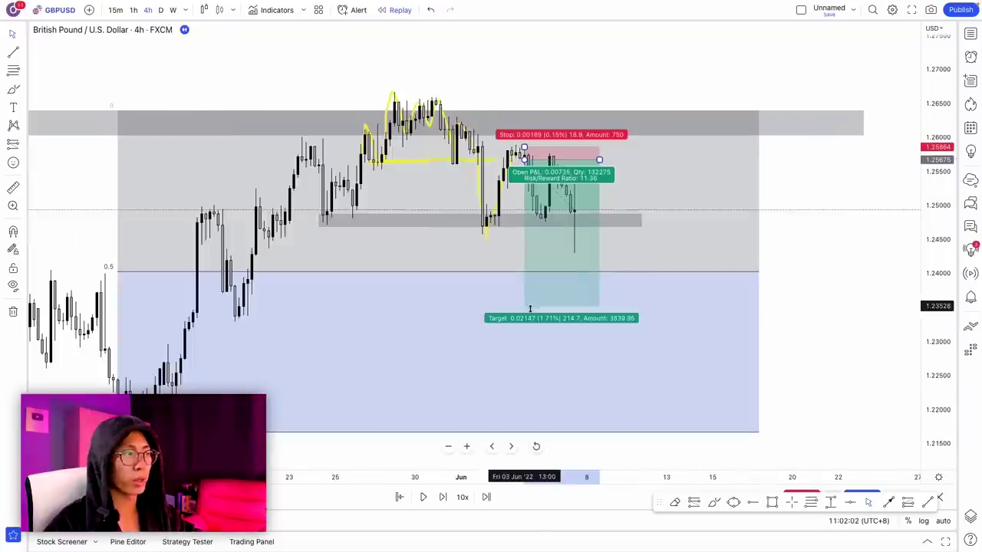
drag(530, 309, 542, 432)
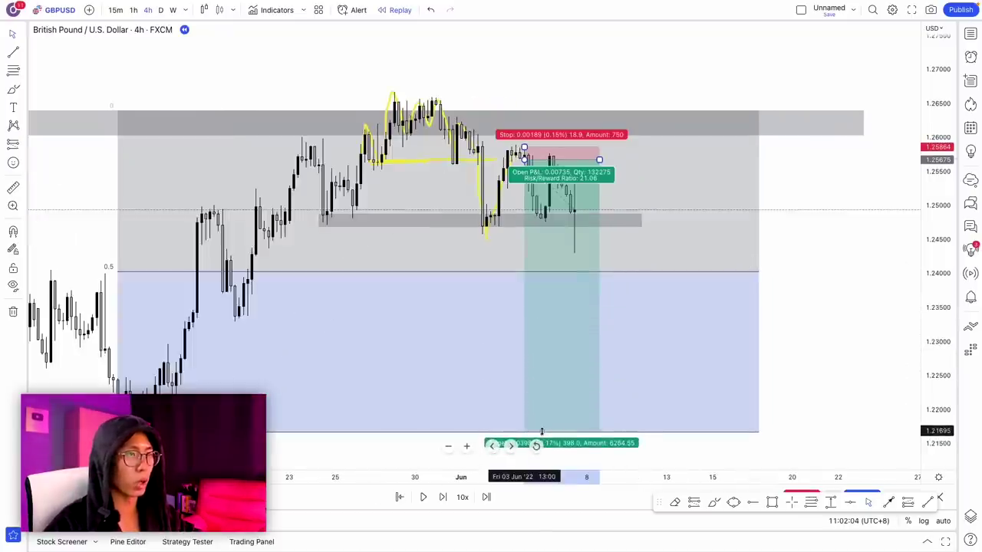
click(819, 350)
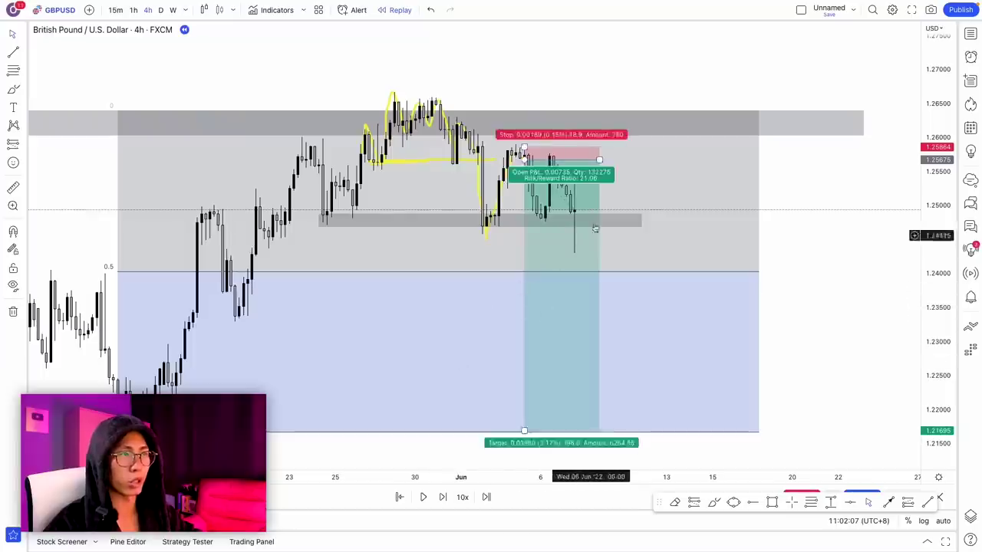
- Draw a rectangle over the early-June highs from about 1.2581 to 1.2593, extending from 2 June to mid-June
drag(926, 228, 927, 123)
scroll(862, 204, up, 2)
drag(556, 223, 676, 246)
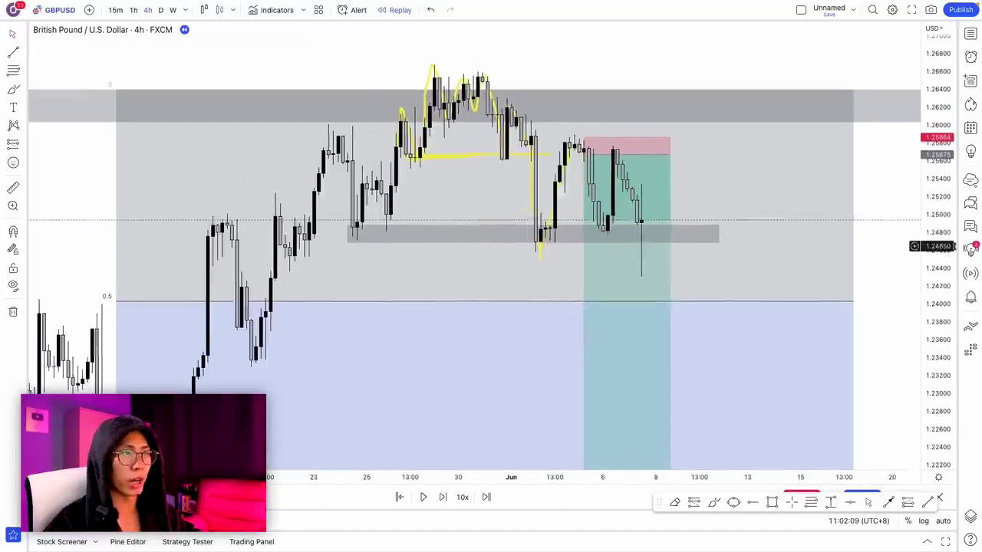
scroll(588, 159, up, 2)
drag(927, 201, 926, 81)
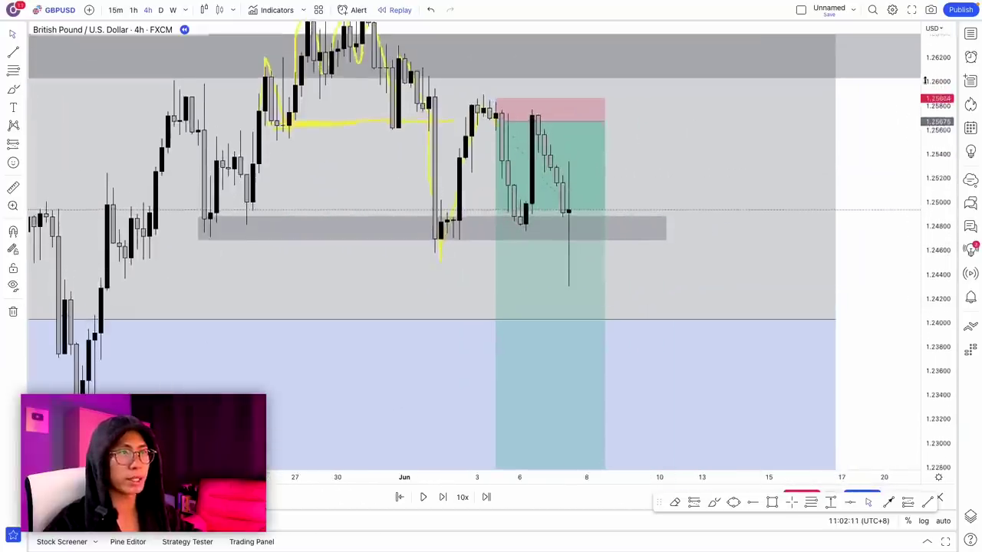
mouse_move(888, 162)
mouse_down()
mouse_move(921, 257)
mouse_move(938, 116)
mouse_up()
scroll(789, 215, up, 3)
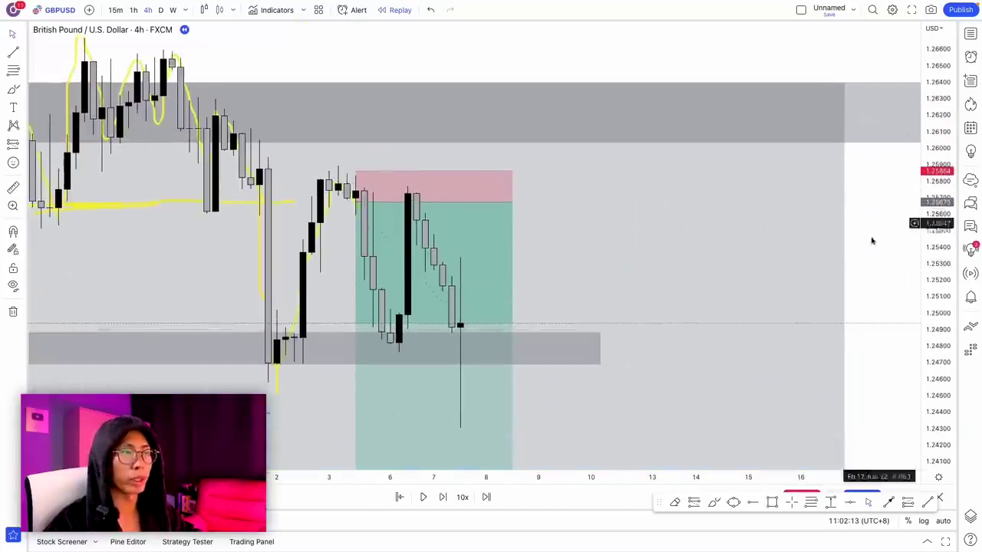
drag(867, 234, 899, 179)
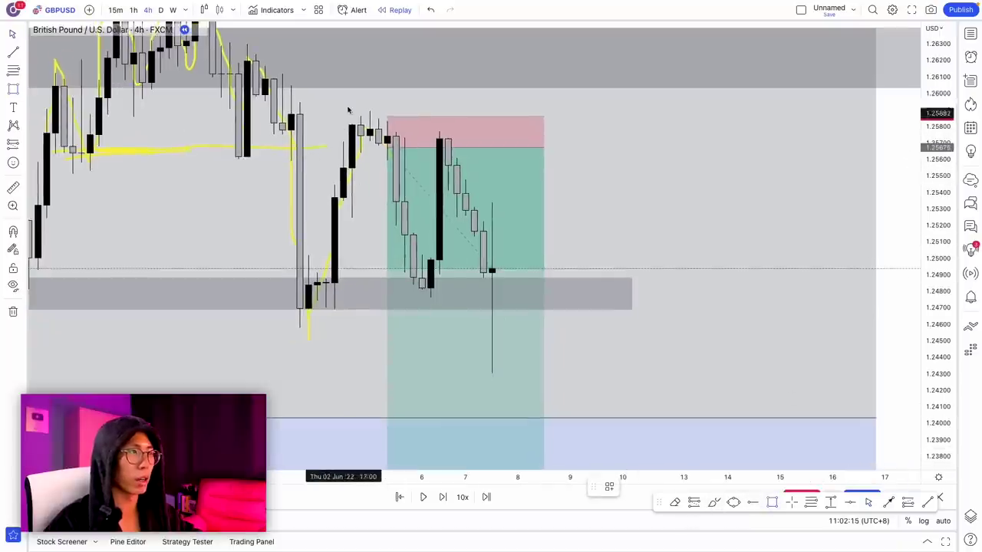
mouse_move(351, 105)
mouse_down()
mouse_move(388, 118)
mouse_move(727, 125)
mouse_up()
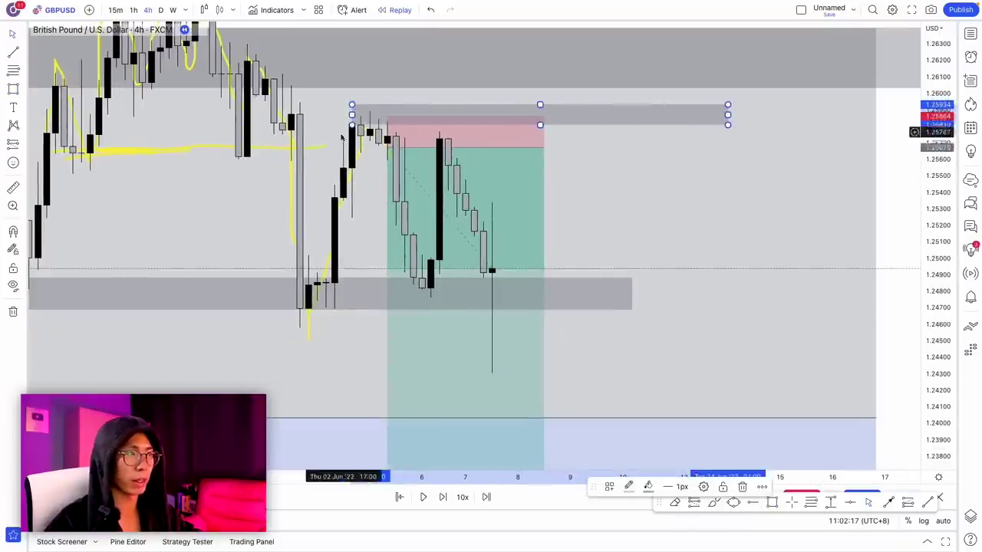
- Widen the short position's stop above the new early-June rectangle, to about 1.2601
click(384, 125)
drag(388, 117, 380, 87)
scroll(407, 83, down, 4)
drag(928, 98, 928, 229)
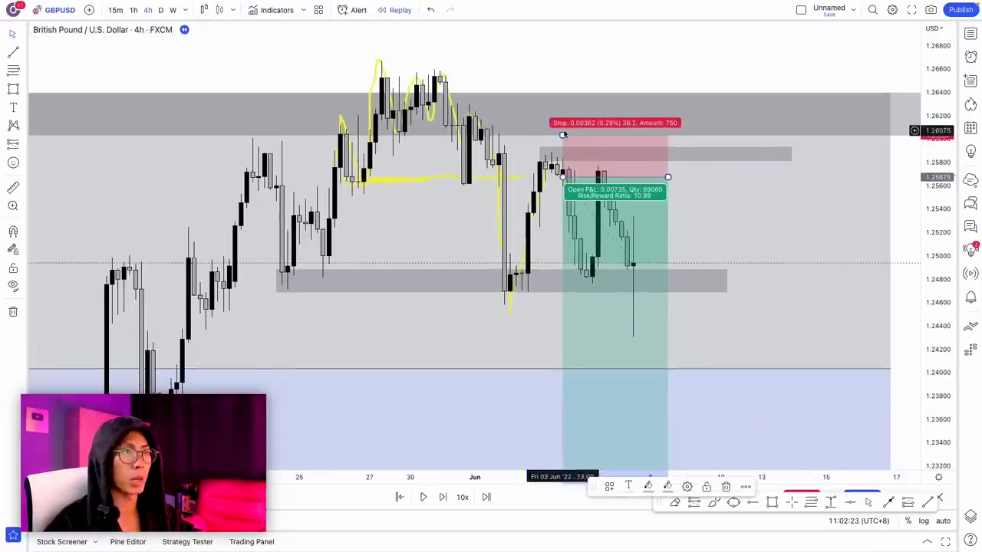
mouse_move(562, 134)
mouse_down()
mouse_move(580, 65)
mouse_move(561, 138)
mouse_up()
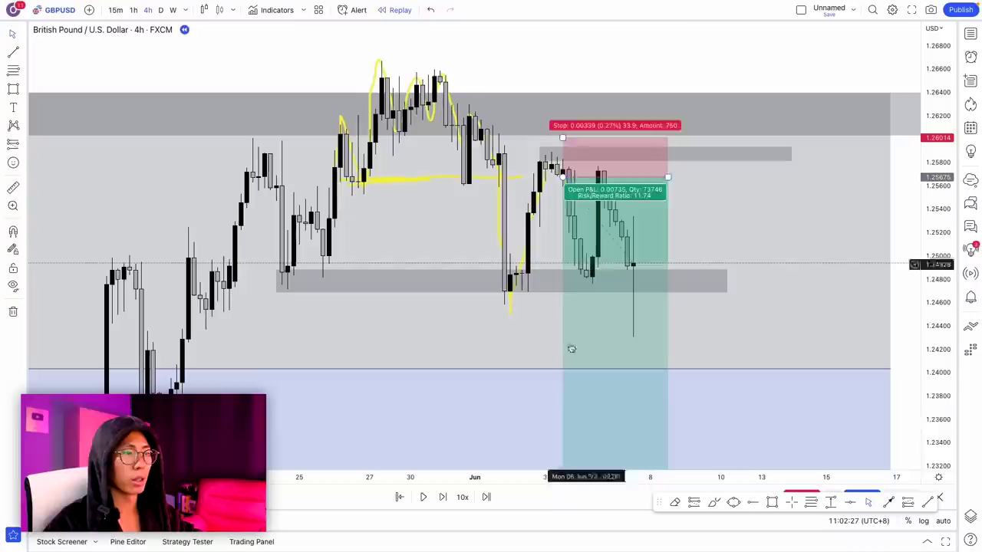
- Advance the replay candle by candle through the retest of the early-June rectangle
click(443, 497)
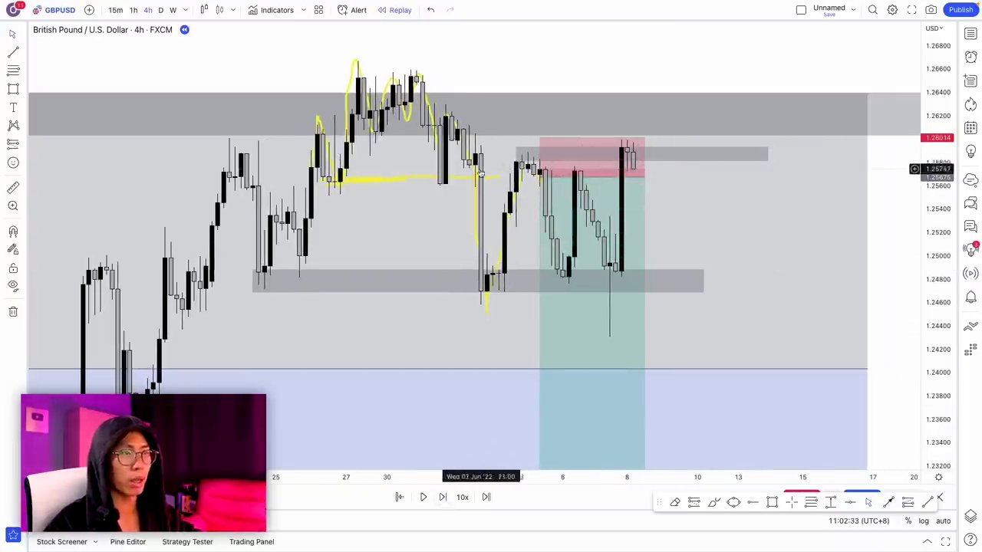
click(443, 499)
click(444, 497)
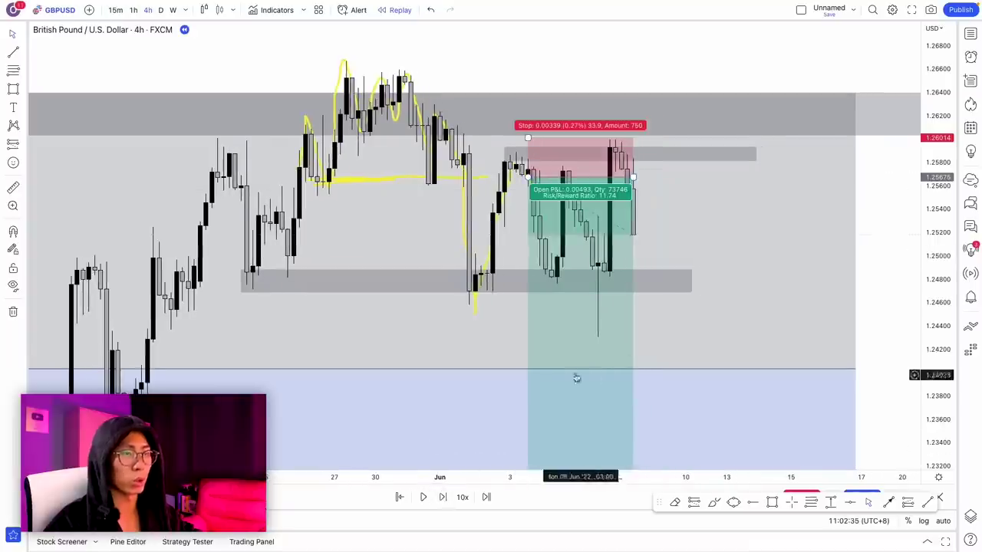
- Place a second short position on 8 June with entry about 1.2573, stop about 1.2607 and target about 1.2166 at the Fib 1 level
click(627, 170)
drag(628, 73, 627, 134)
scroll(898, 210, down, 4)
drag(924, 185, 740, 124)
drag(580, 121, 551, 394)
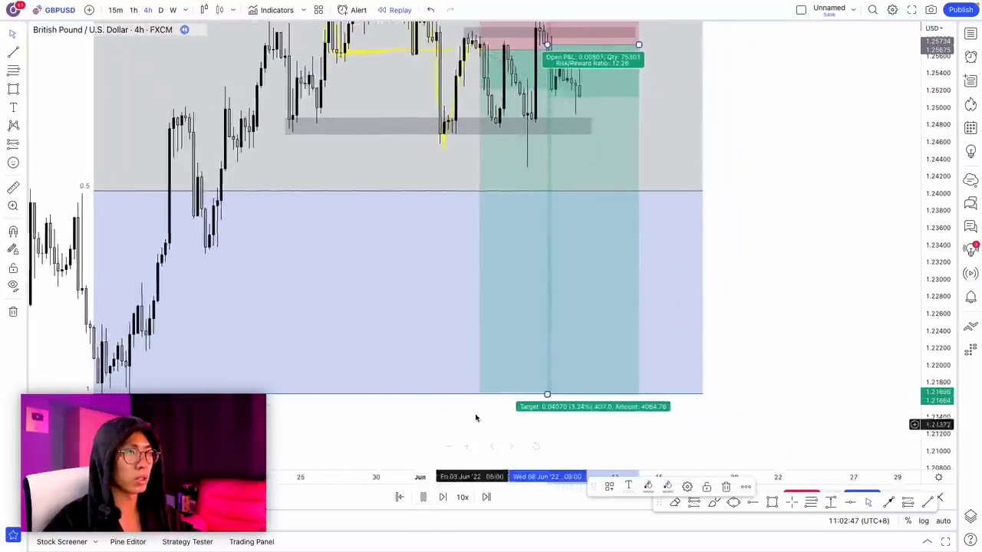
- Run the replay until price falls through both short targets, and pause it
click(424, 497)
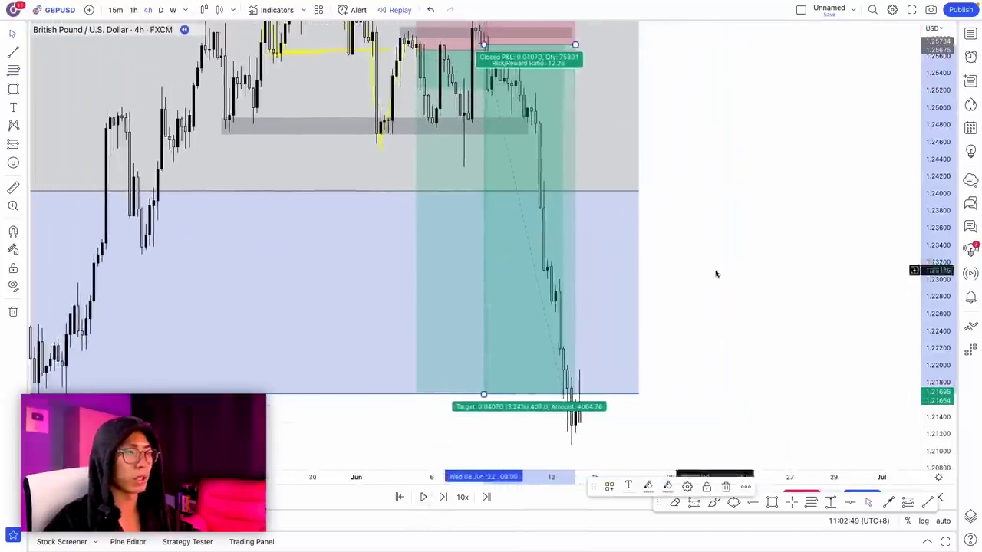
drag(724, 293, 800, 342)
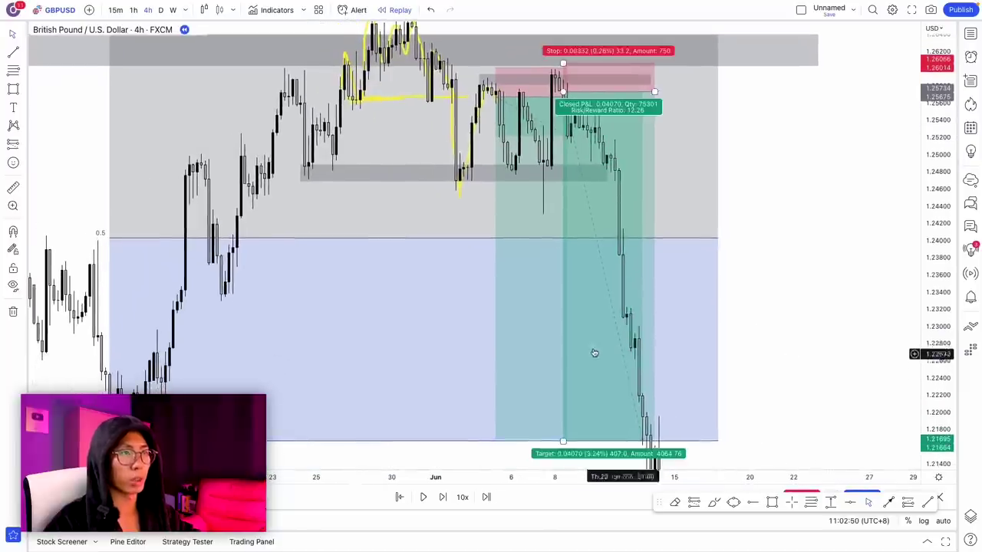
- Compare the two short positions' stops, targets and risk/reward ratios against the completed decline
click(510, 336)
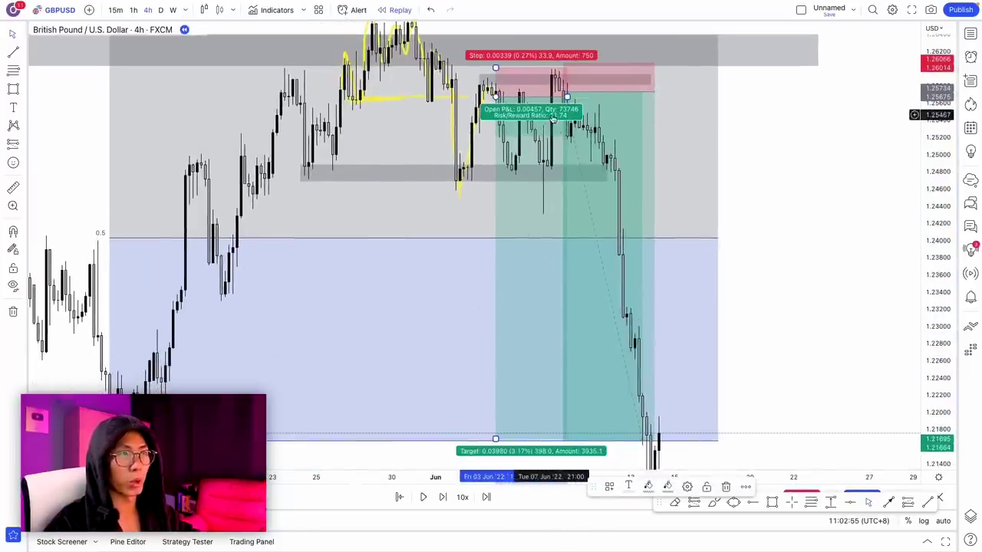
drag(564, 123, 565, 167)
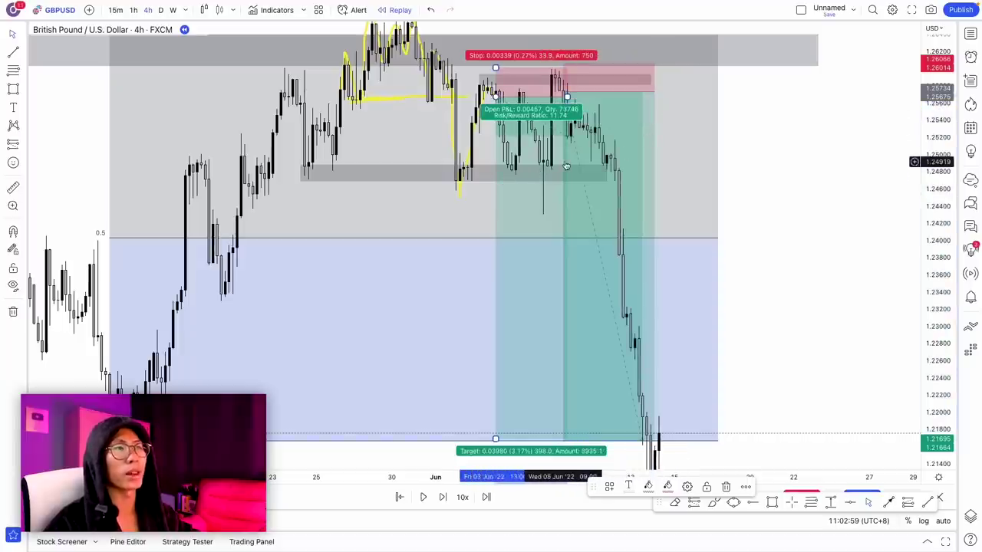
click(576, 171)
click(524, 197)
click(593, 181)
click(794, 181)
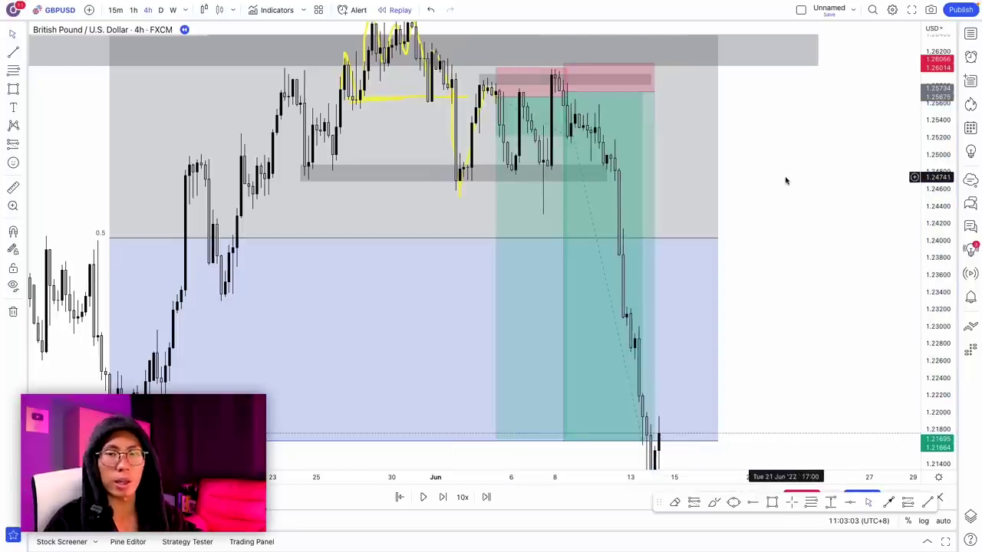
scroll(791, 164, up, 3)
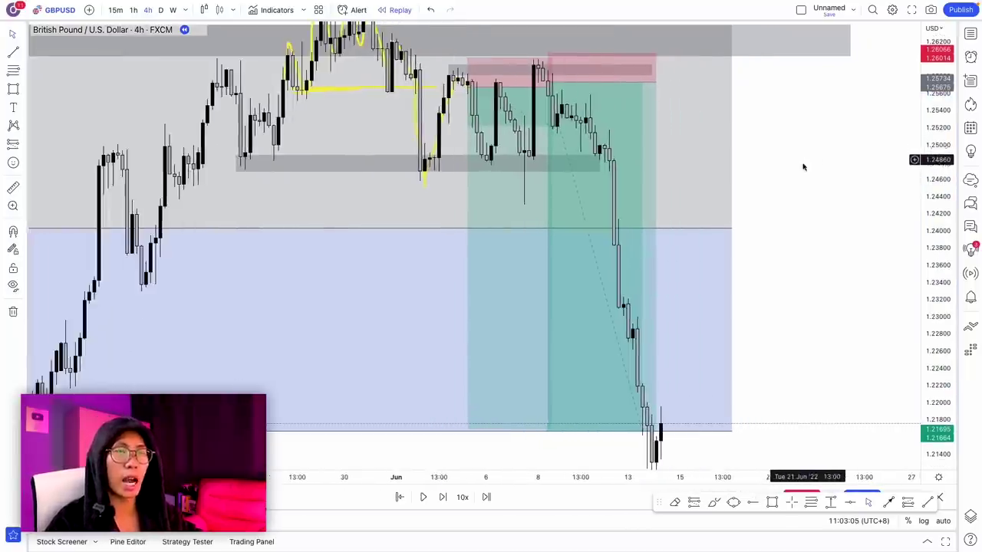
drag(804, 167, 814, 237)
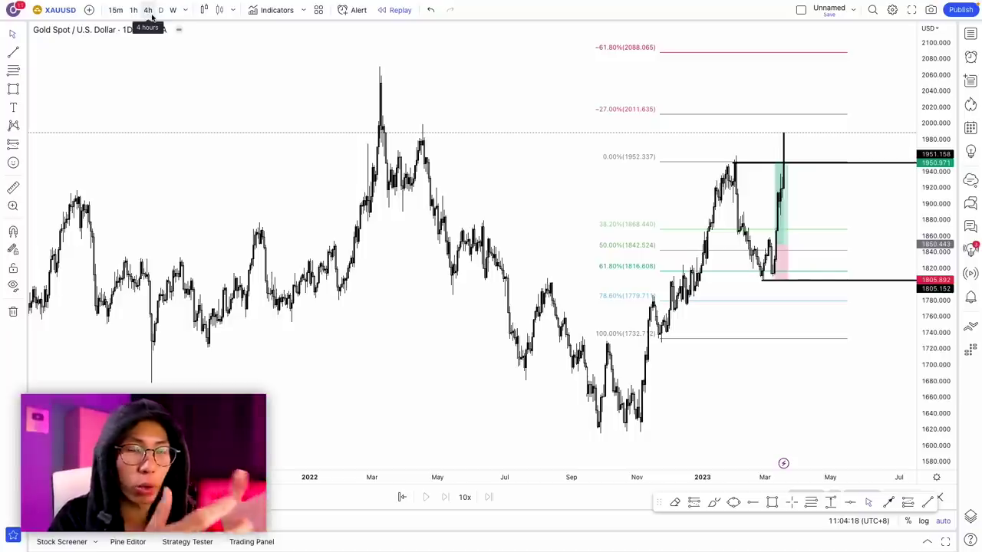
- Examine the Fib levels, horizontal support and resistance lines, and long position on the XAUUSD daily chart
scroll(560, 77, up, 5)
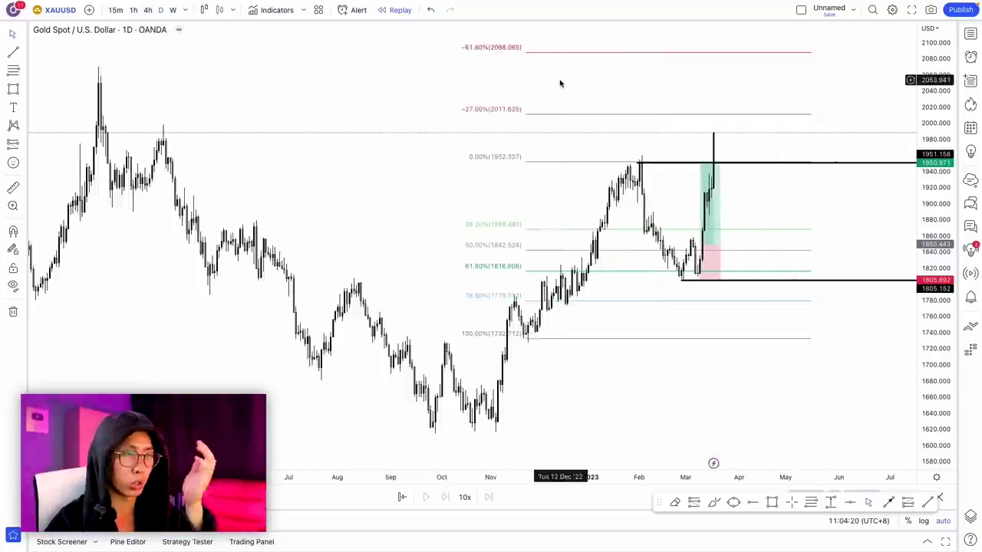
drag(507, 367, 570, 364)
scroll(570, 365, down, 3)
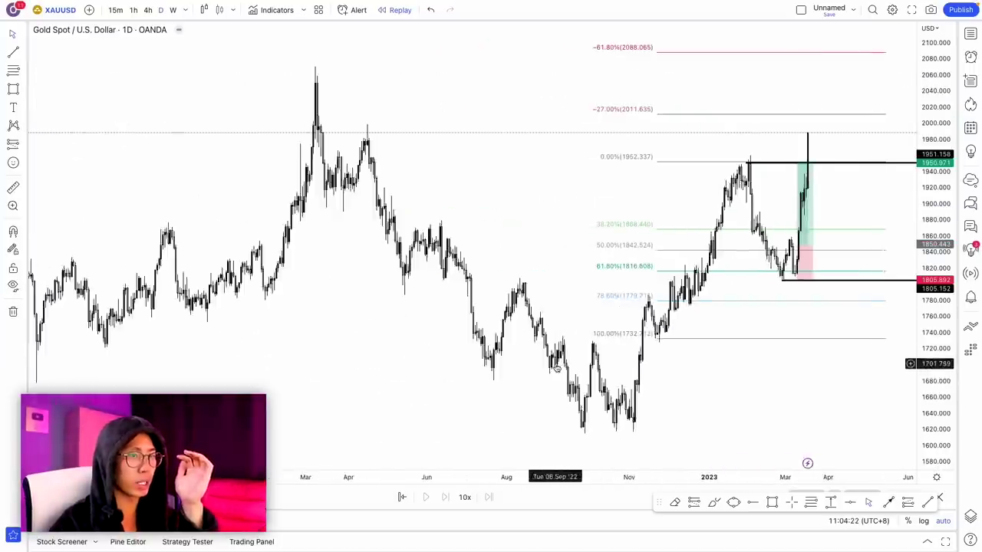
scroll(570, 364, up, 2)
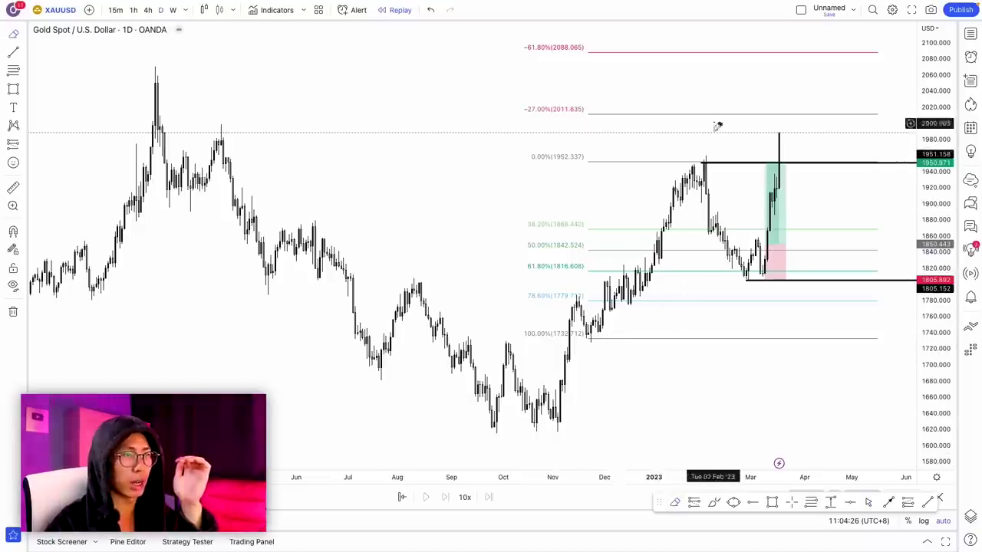
click(13, 35)
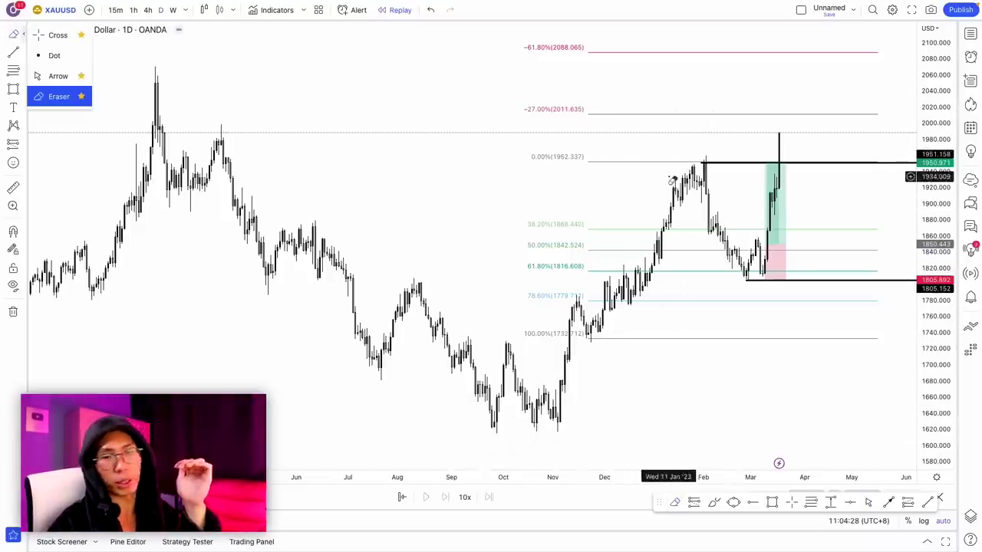
scroll(659, 453, up, 3)
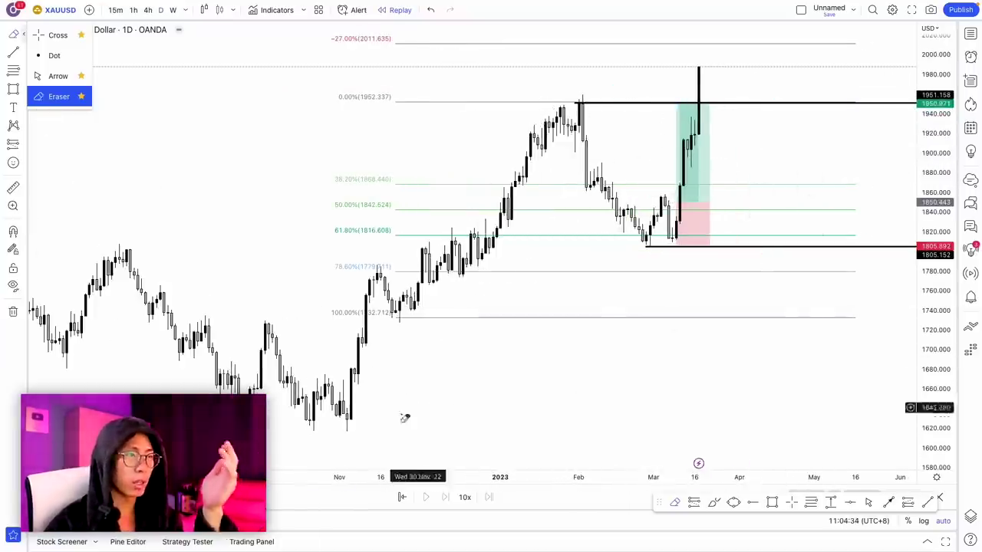
scroll(611, 194, up, 1)
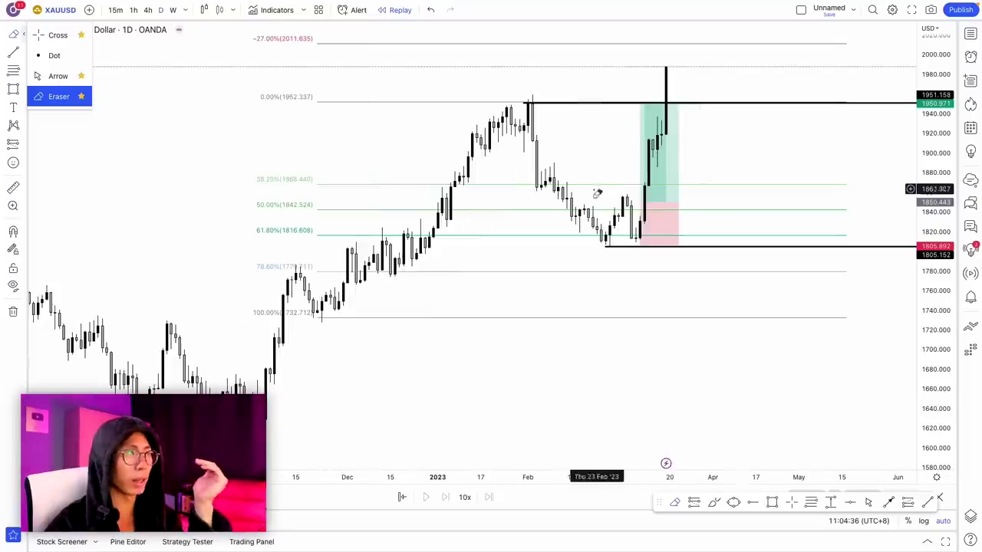
click(22, 38)
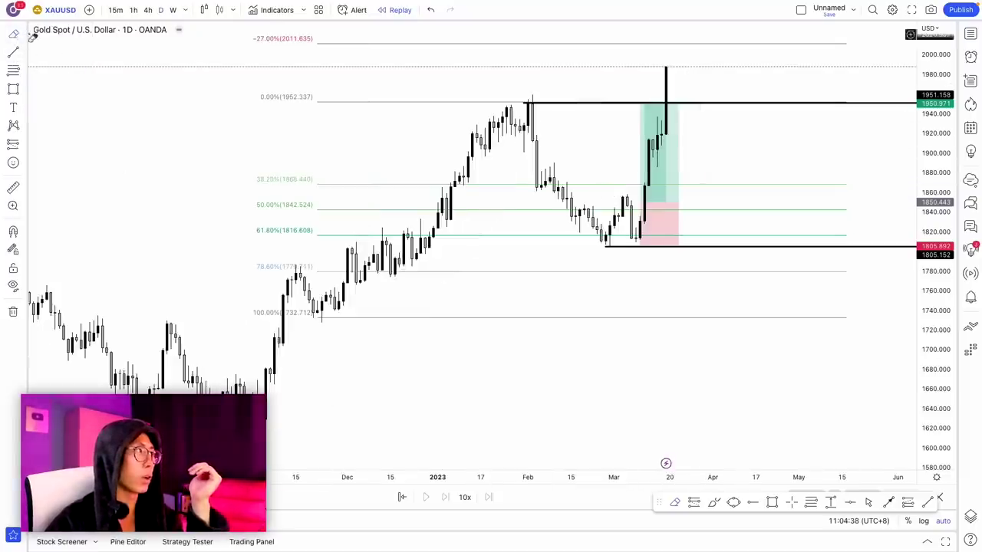
- Restart the XAUUSD replay from 17 February 2023 and switch the chart to the 4-hour timeframe
click(23, 37)
click(48, 77)
click(582, 262)
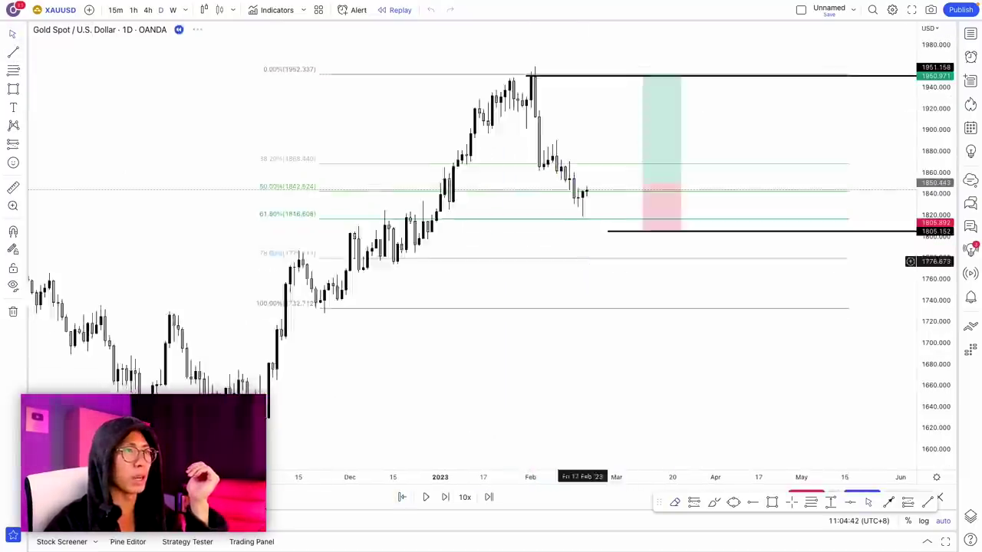
click(147, 9)
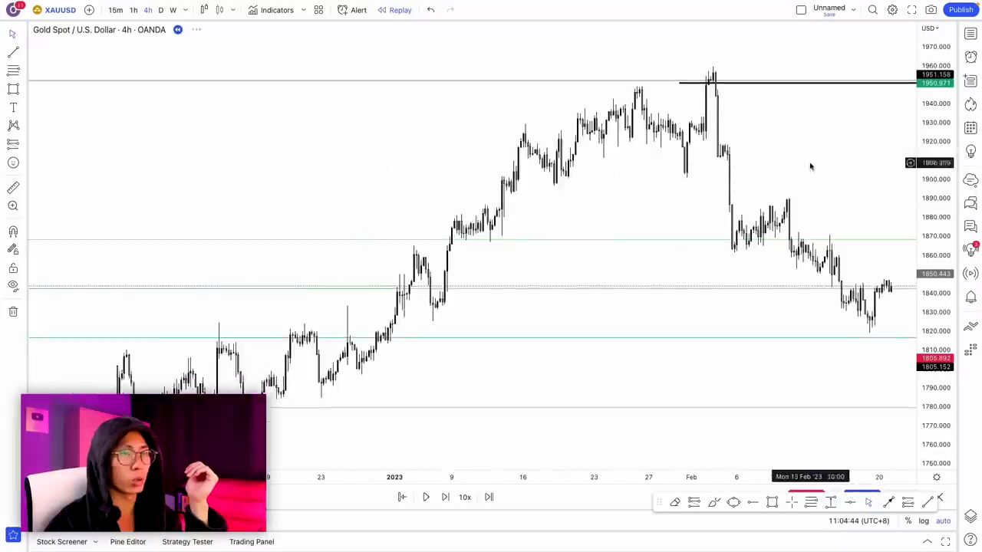
- Run the replay until price bounces off the 1805 support line at the start of March, and pause it
drag(810, 166, 557, 138)
scroll(546, 226, down, 3)
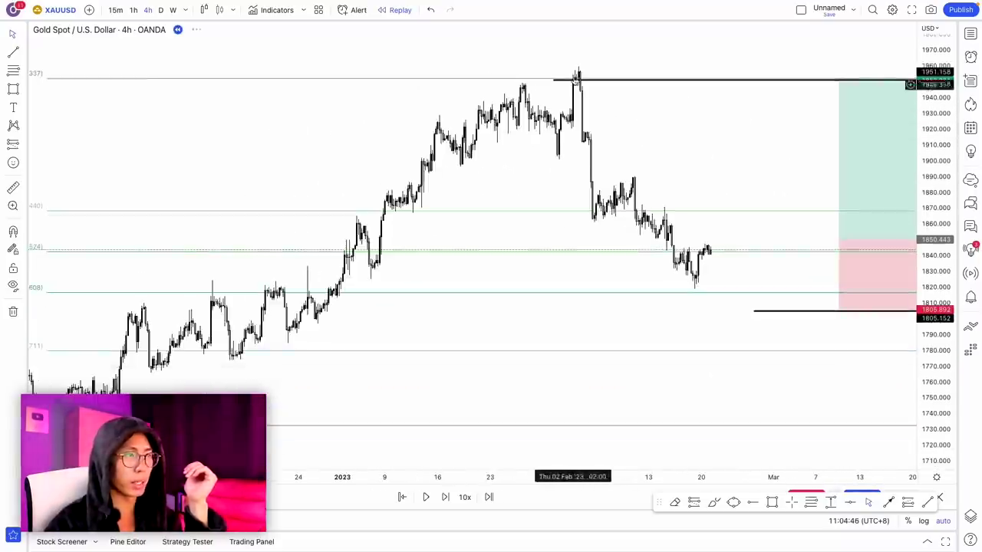
scroll(653, 176, down, 3)
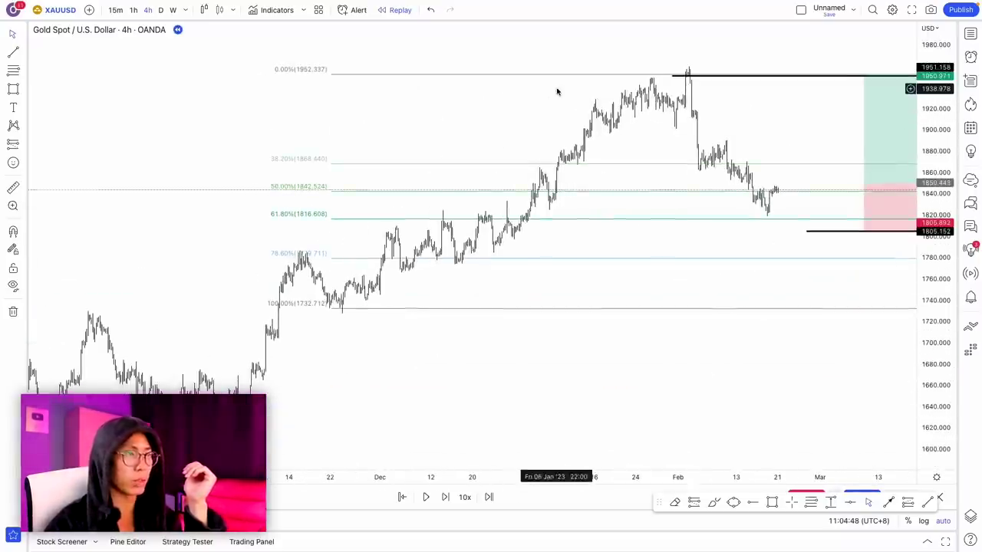
scroll(557, 91, up, 2)
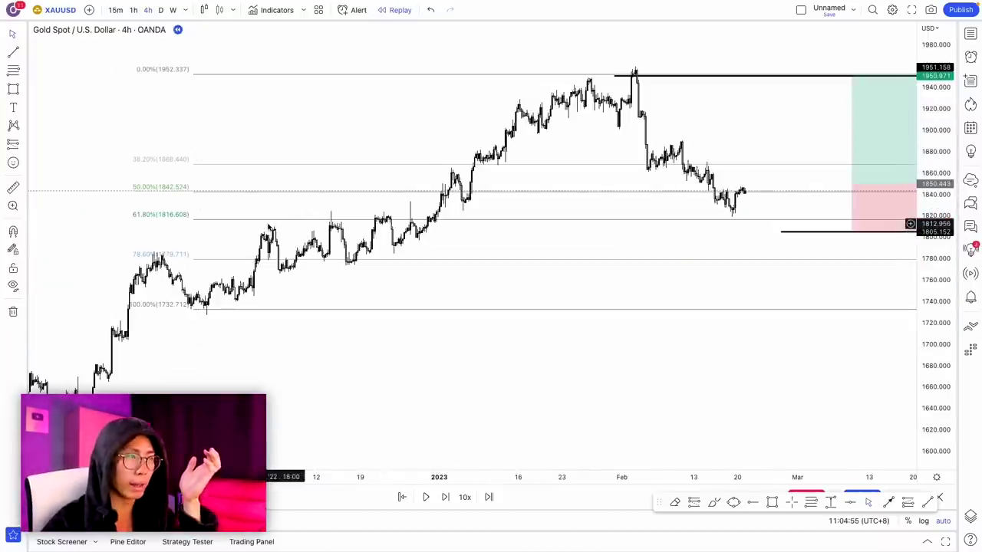
scroll(544, 230, up, 2)
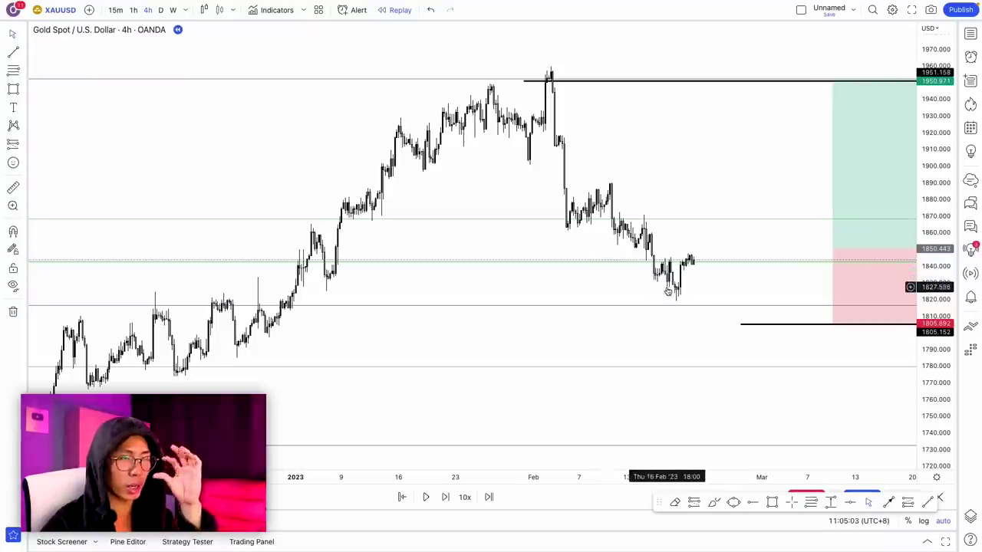
scroll(702, 273, down, 3)
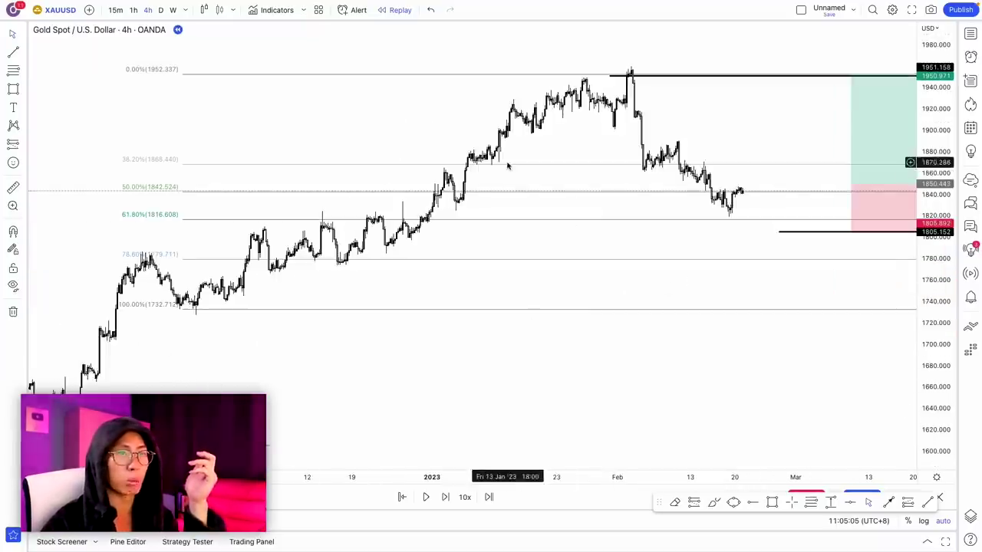
scroll(509, 169, up, 3)
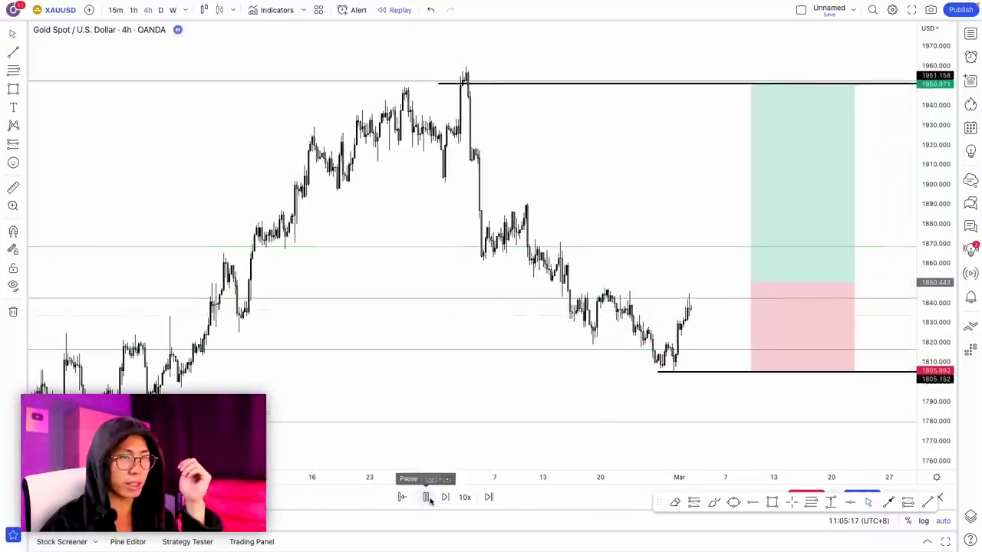
click(427, 497)
- Highlight the late-February lows along the support line and the rally from them with yellow brush strokes
scroll(554, 357, up, 2)
scroll(554, 357, up, 2)
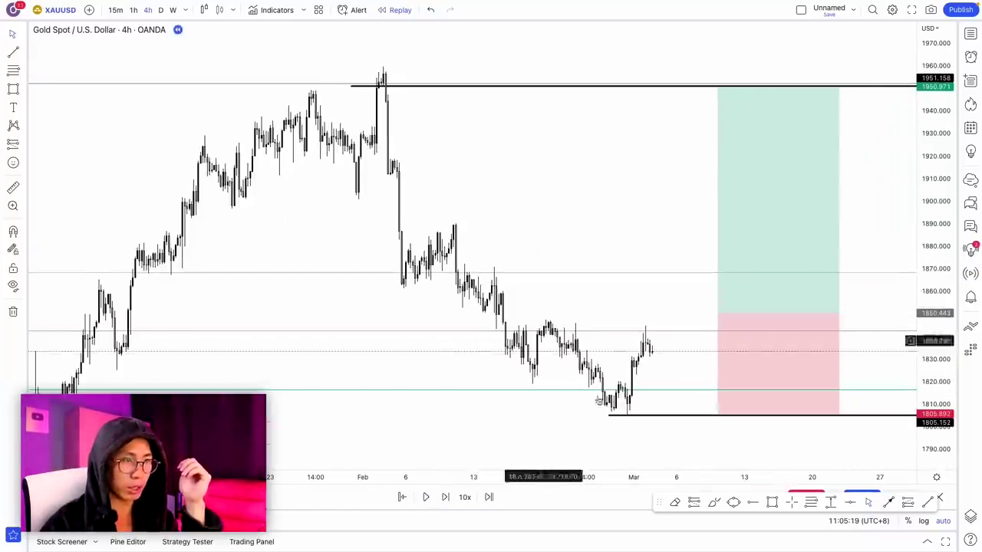
scroll(583, 376, up, 2)
scroll(593, 382, up, 1)
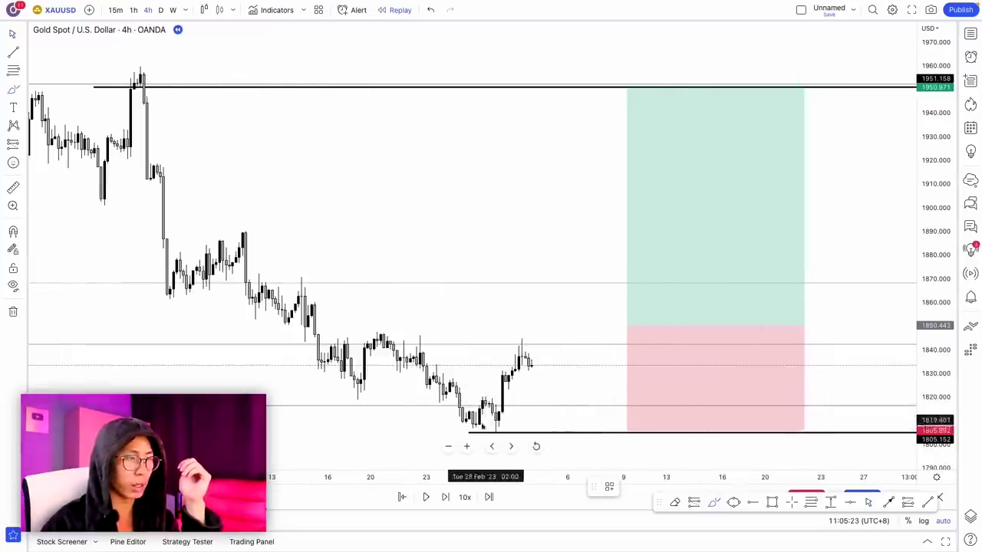
drag(454, 431, 574, 432)
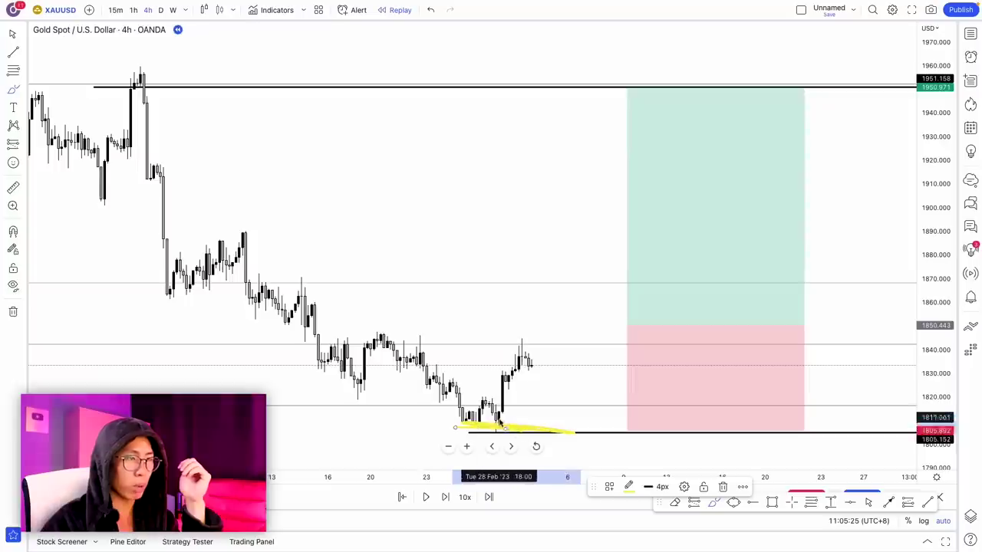
drag(500, 418, 522, 346)
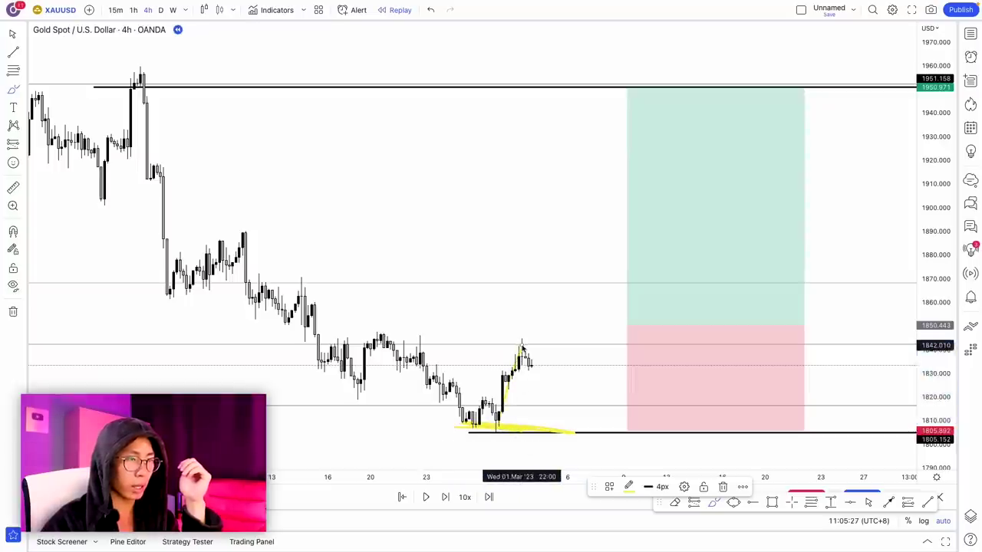
- Advance the replay in stages to 10 March 2023, tracing each new price swing with the yellow brush
click(424, 499)
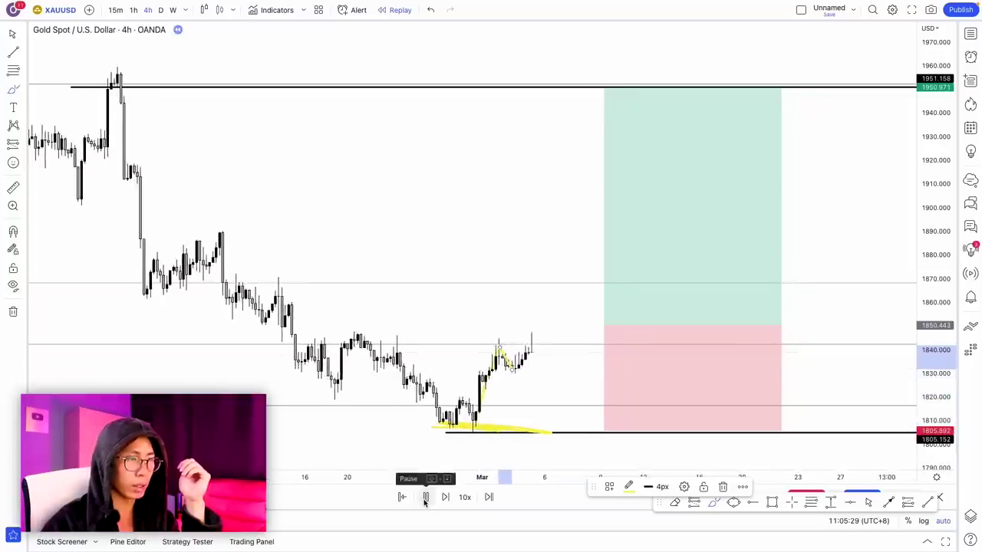
click(425, 499)
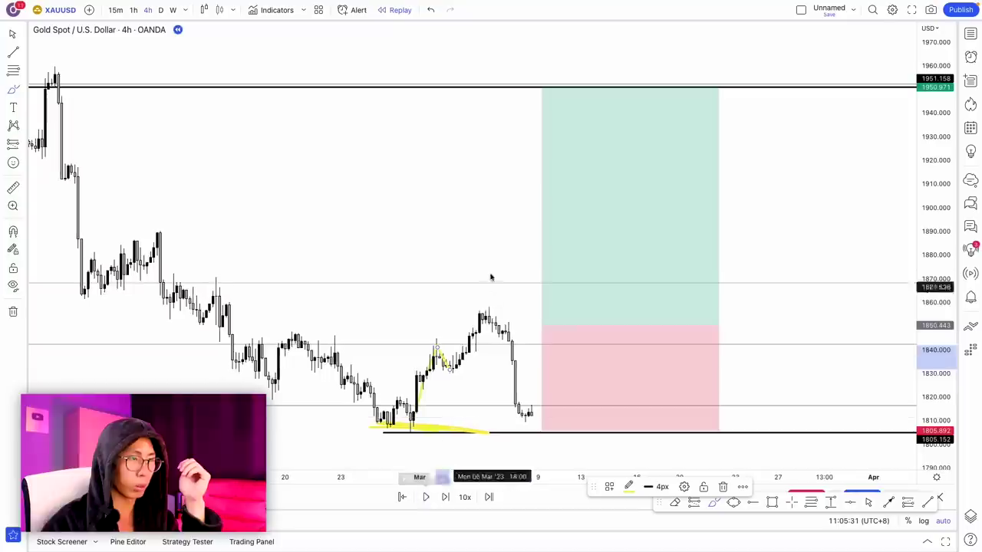
drag(455, 386, 484, 315)
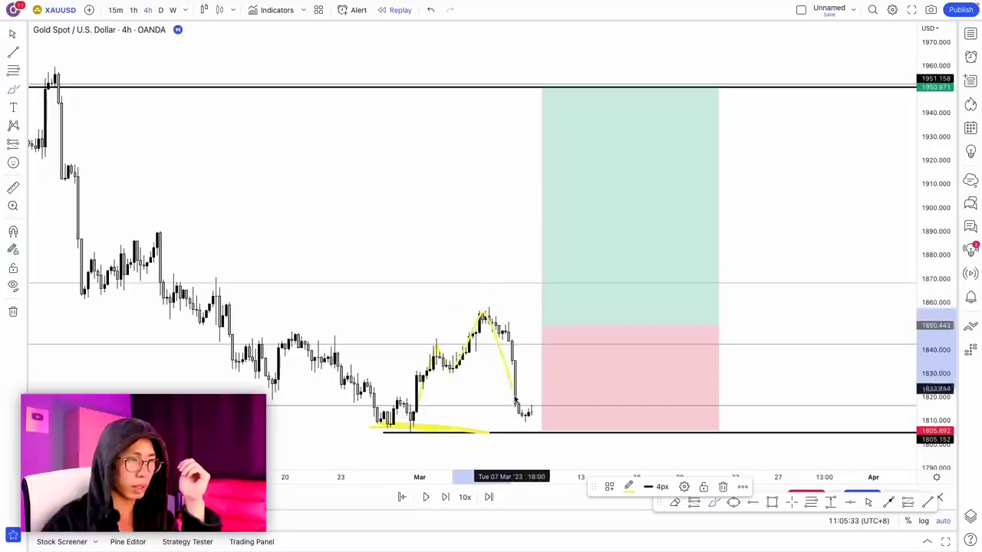
click(426, 497)
drag(494, 416, 537, 333)
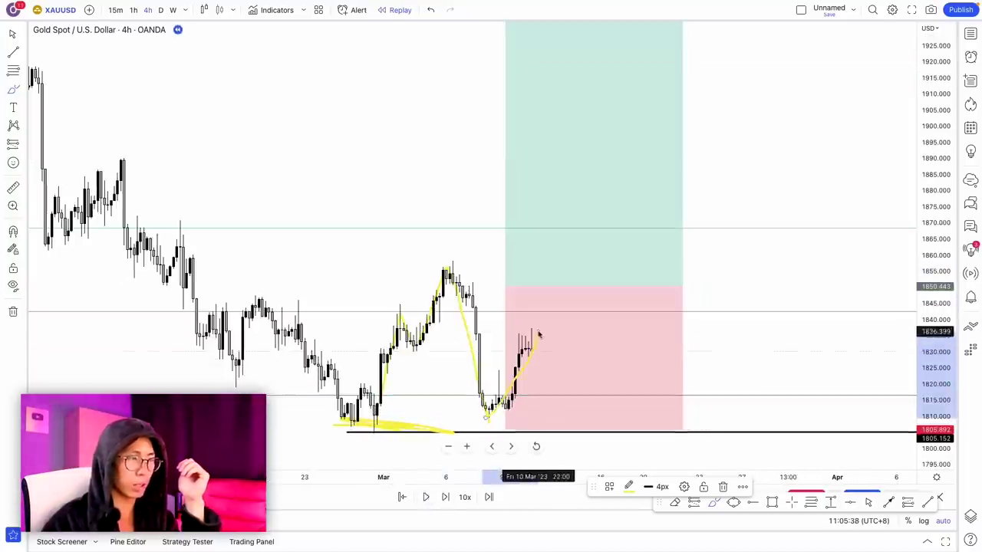
- Trace the W-shaped double bottom with the yellow brush, and undo the strokes over the price swings
mouse_move(273, 295)
mouse_down()
mouse_move(361, 401)
mouse_move(397, 369)
mouse_move(447, 263)
mouse_up()
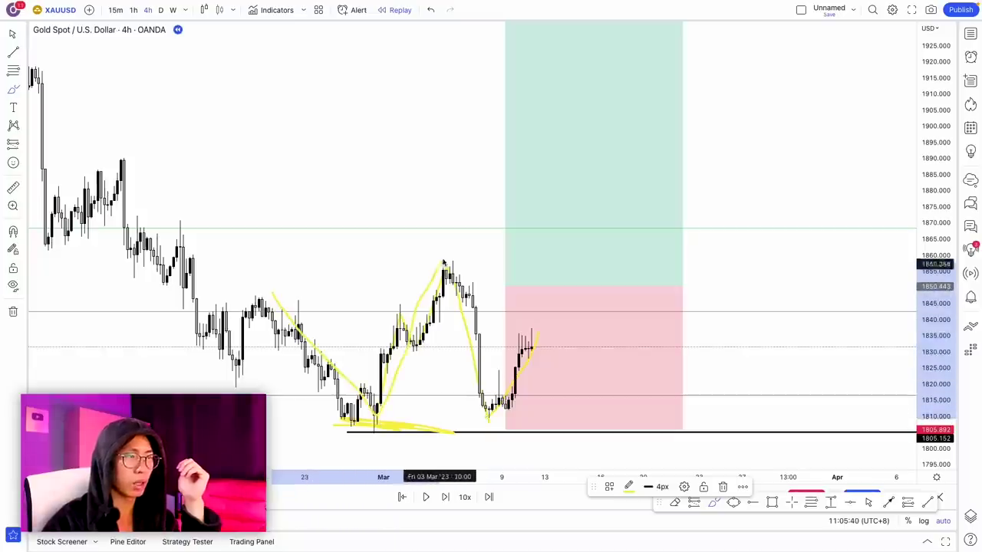
drag(506, 436, 544, 302)
key(ctrl+z)
key(ctrl+z)
key(ctrl+z)
key(ctrl+z)
key(ctrl+z)
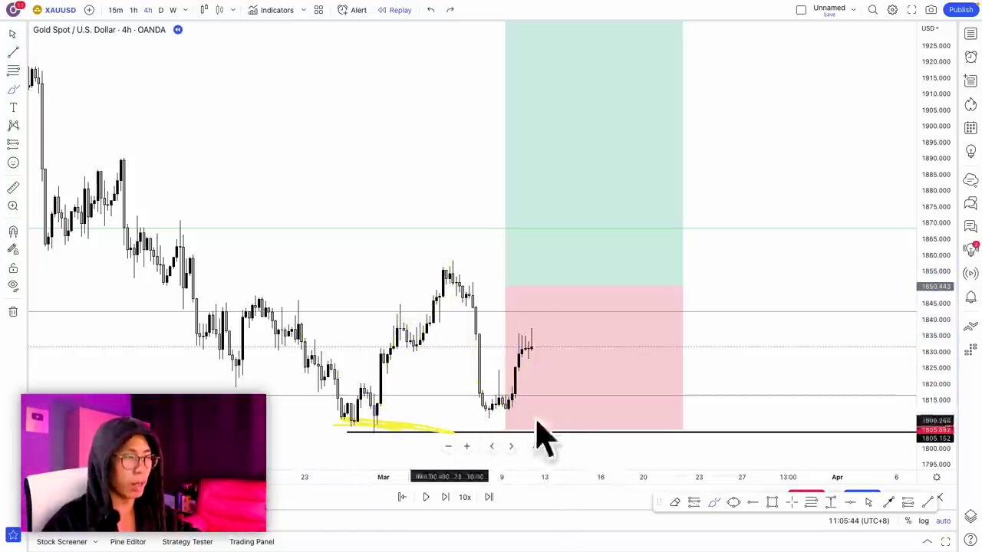
- Circle the March low and the late-February low with the yellow brush, and undo the brush markings
scroll(504, 391, up, 2)
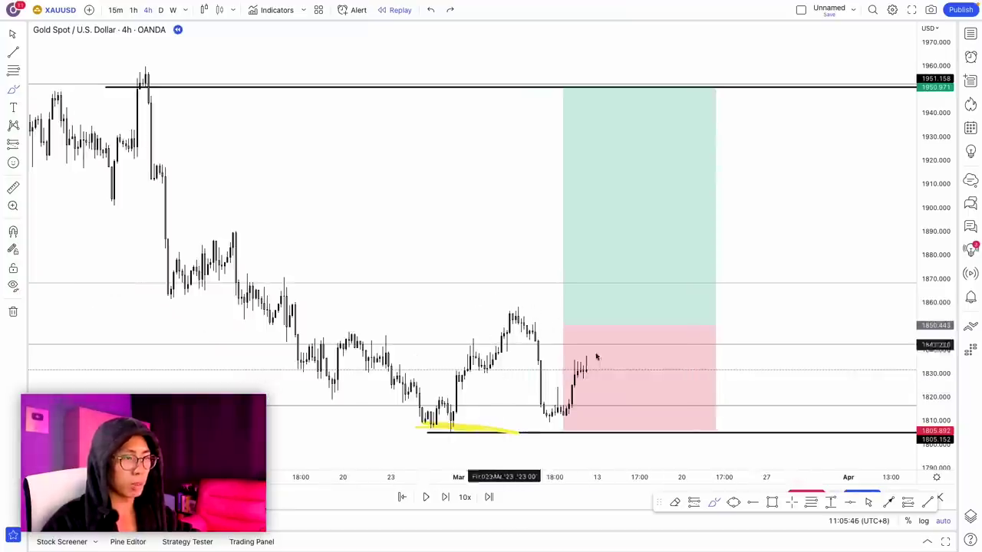
drag(569, 397, 581, 426)
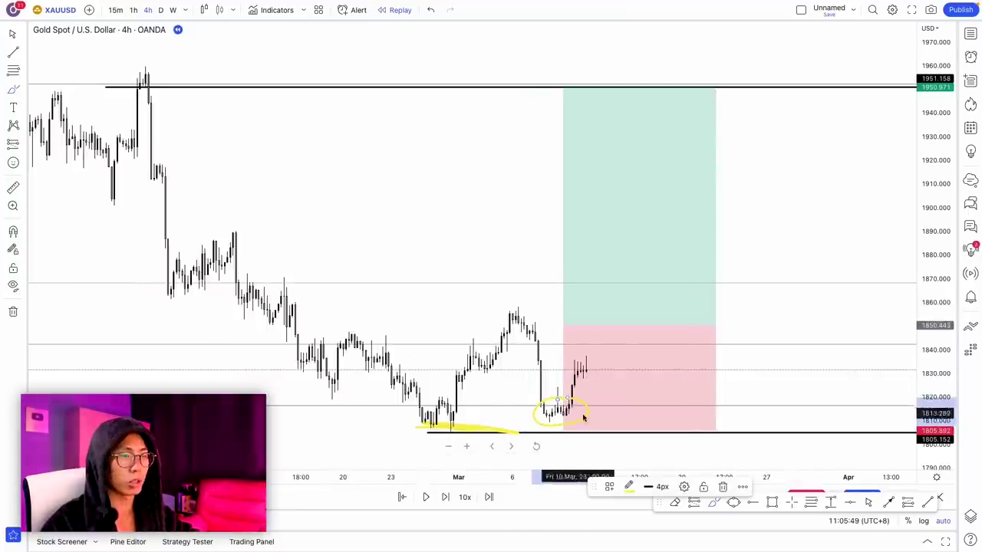
drag(485, 412, 473, 403)
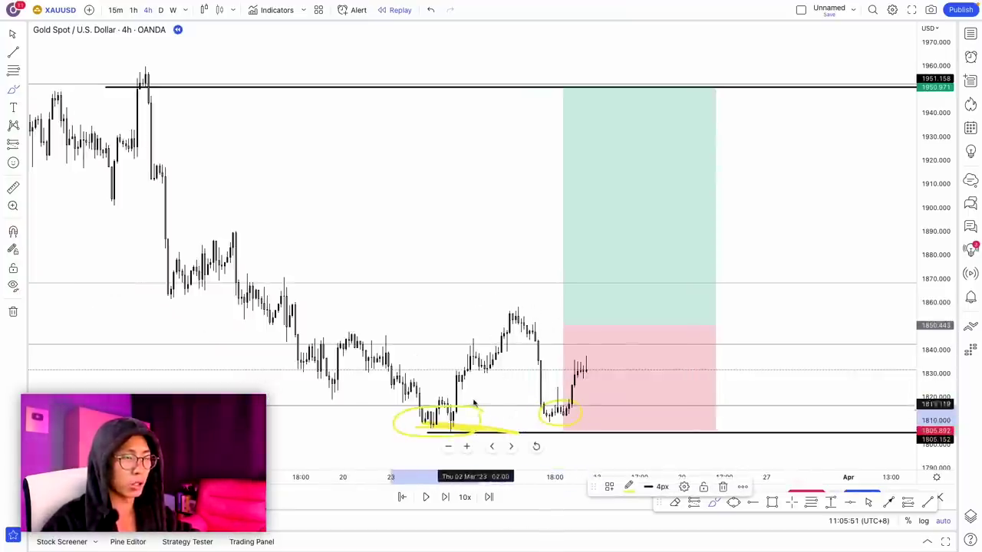
key(ctrl+z)
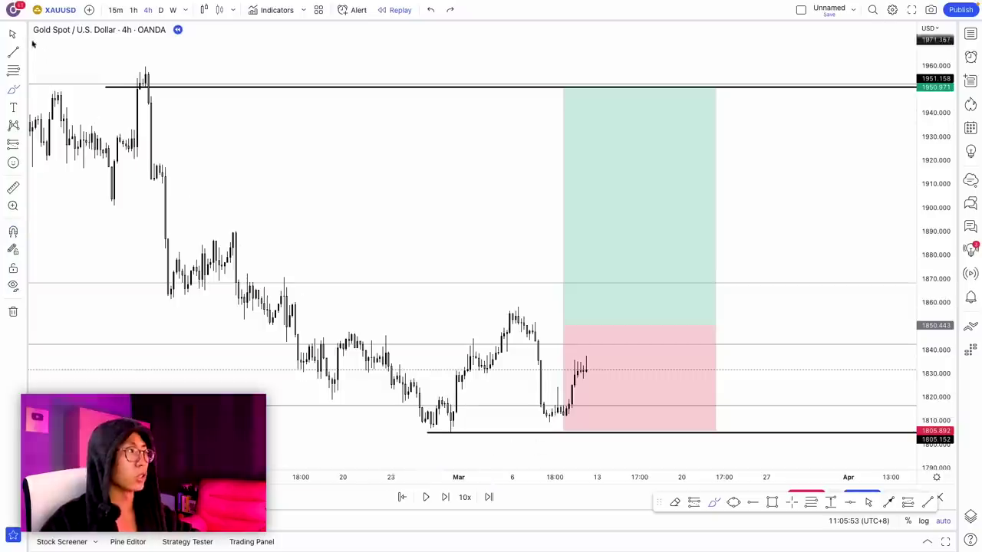
- Run the replay until price breaks above the early-March high into the long position's profit zone, and pause it
scroll(695, 408, down, 2)
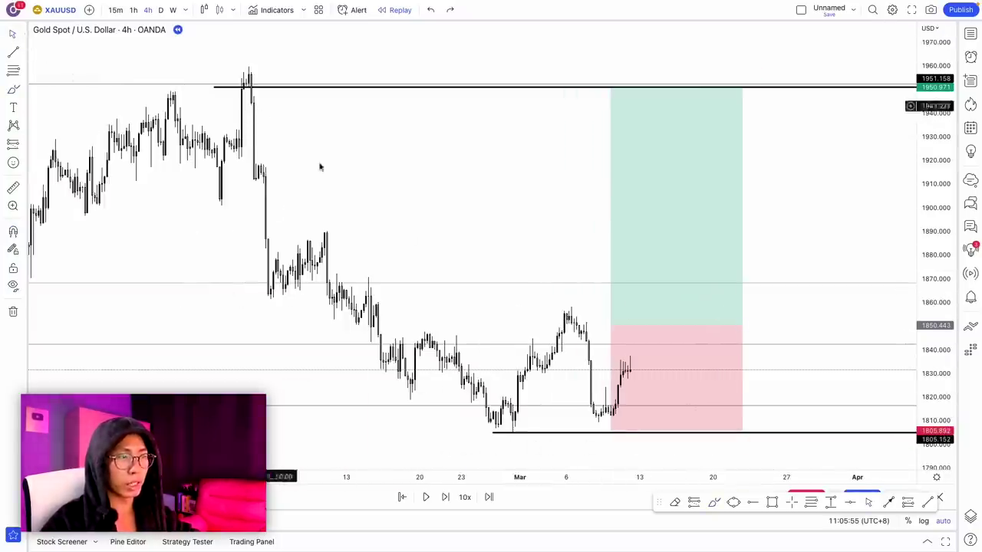
scroll(683, 399, up, 3)
scroll(682, 399, up, 1)
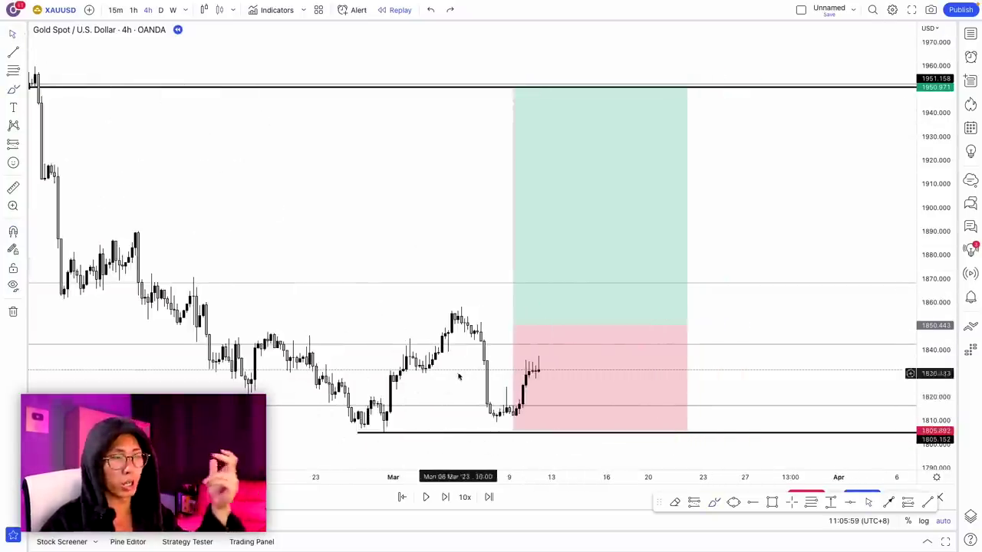
scroll(529, 369, down, 4)
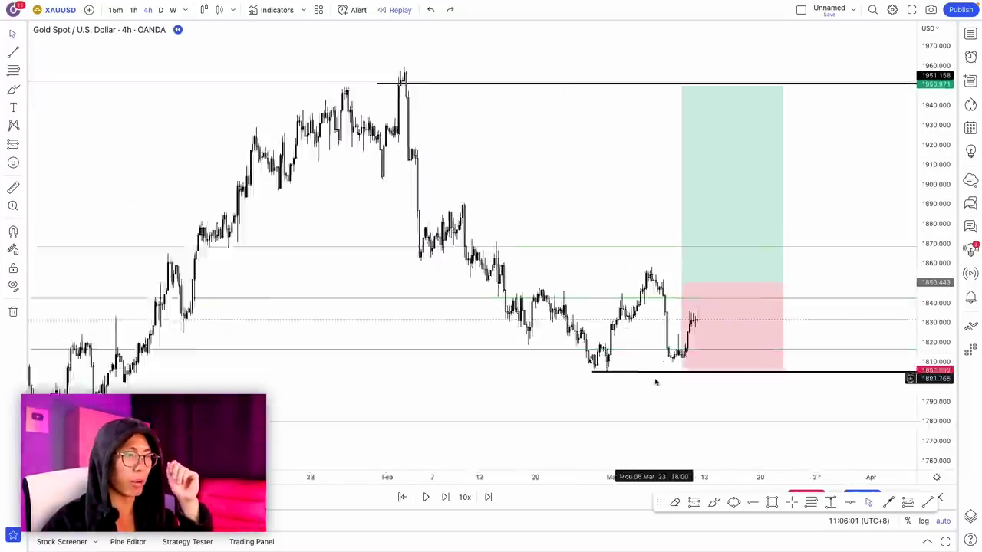
scroll(750, 292, down, 3)
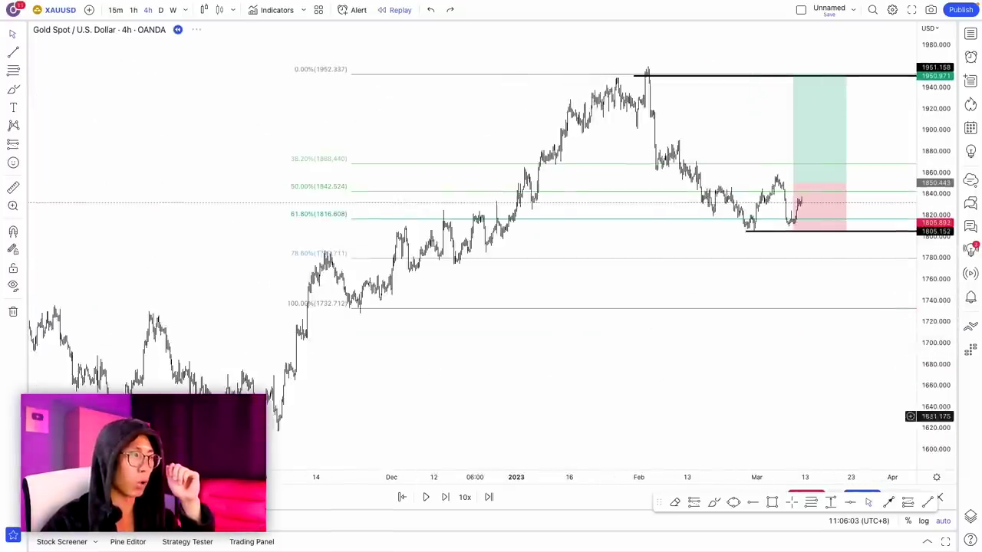
scroll(515, 210, up, 4)
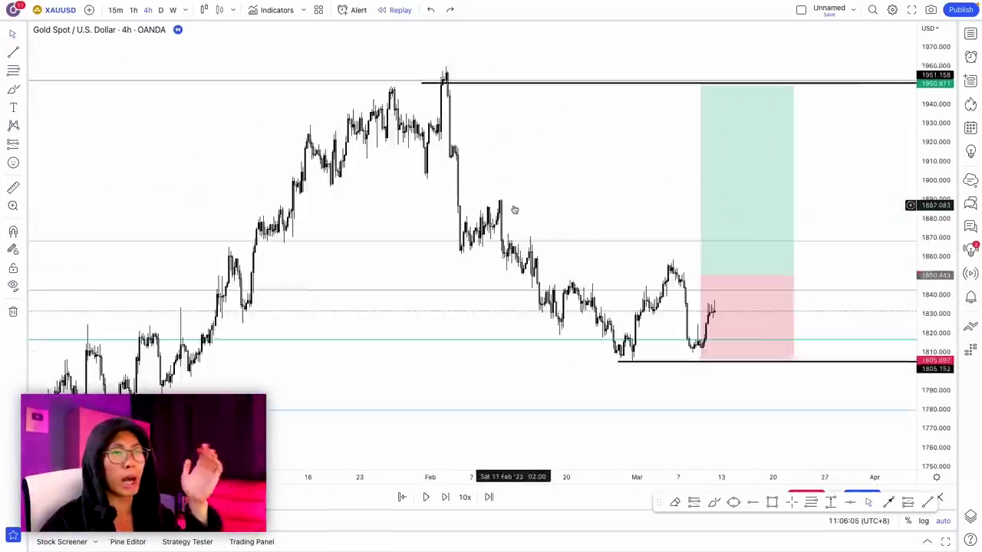
click(428, 495)
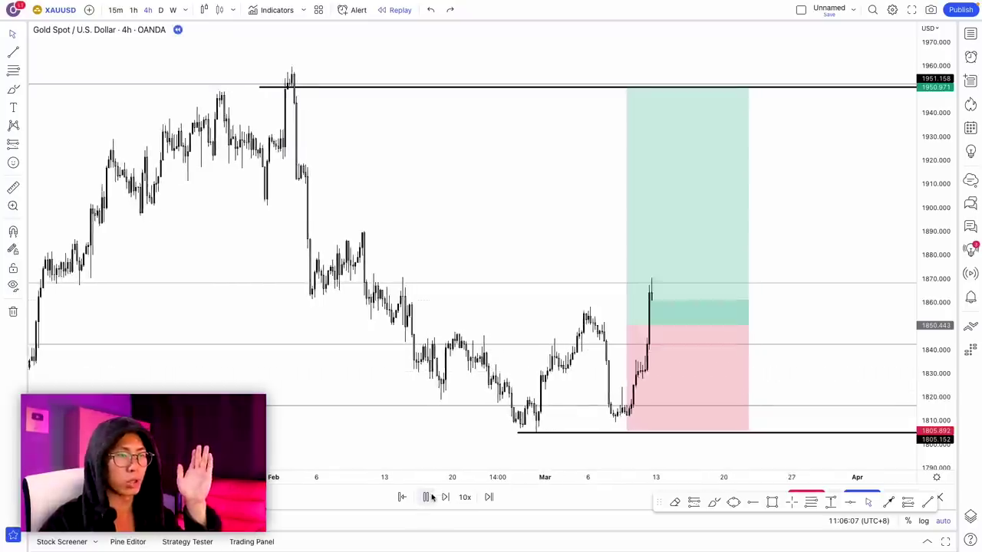
click(430, 497)
- Trace the W pattern through both lows up to the breakout with the yellow brush, and delete the stroke
scroll(637, 397, up, 3)
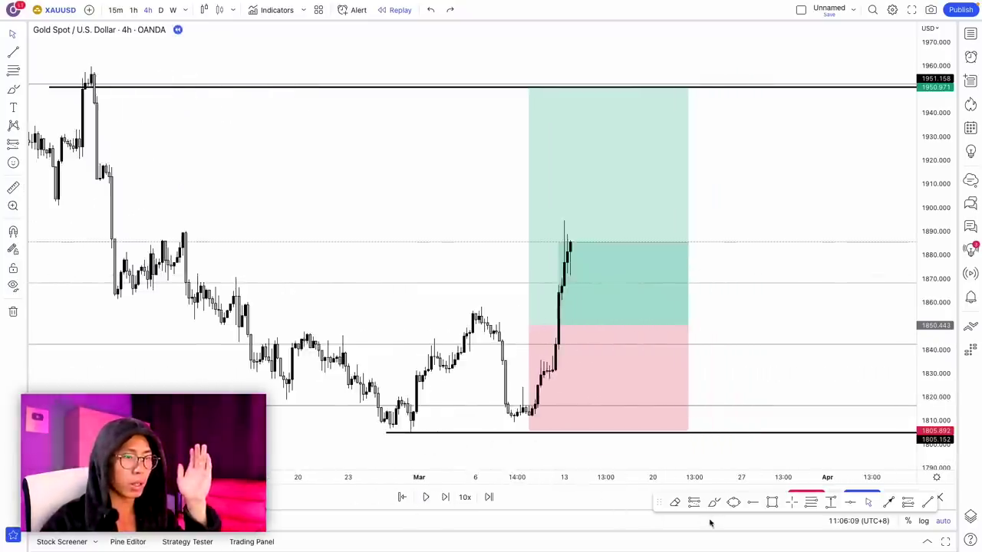
click(712, 504)
drag(292, 301, 575, 296)
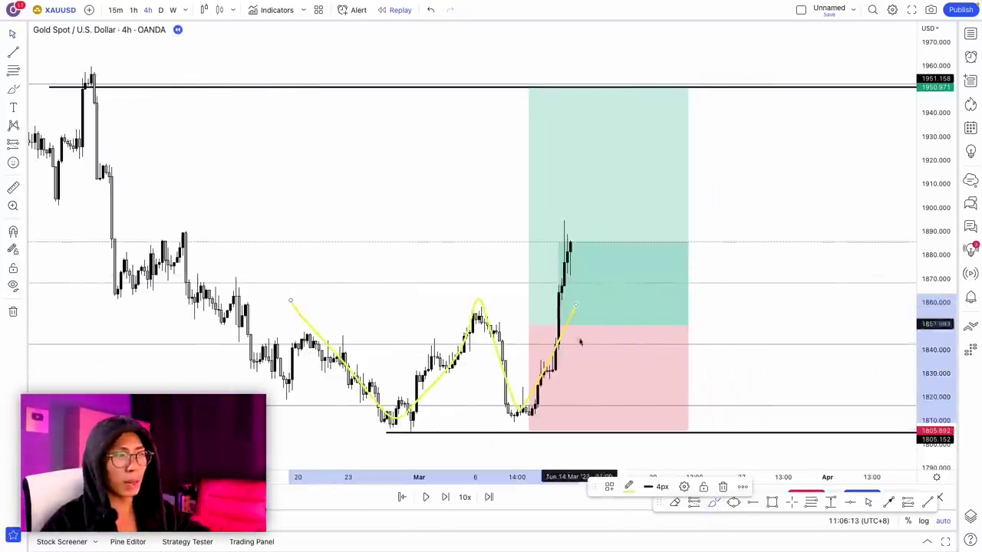
key(Delete)
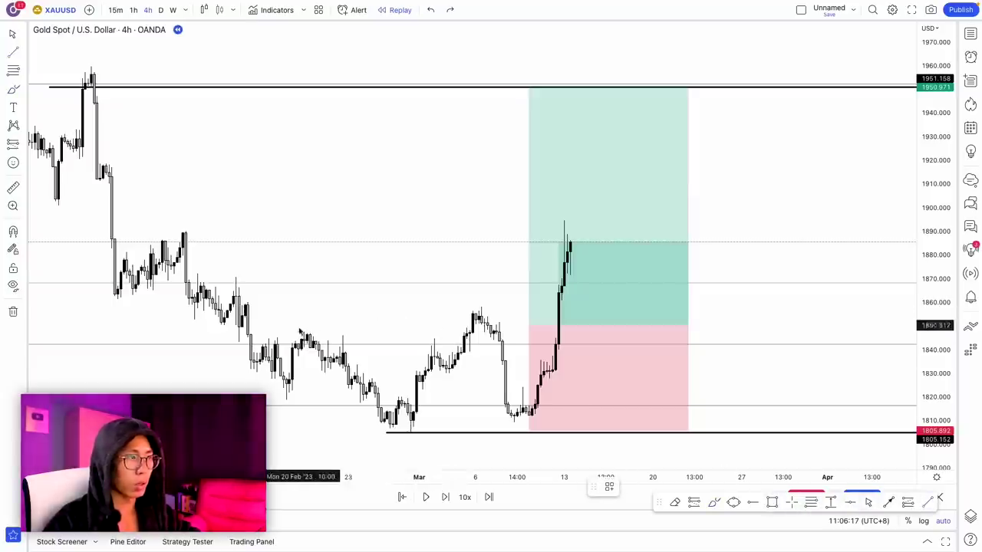
- Draw a horizontal neckline at about 1854.5 across the early-March high, from 21 February to 17 March
click(318, 316)
click(641, 316)
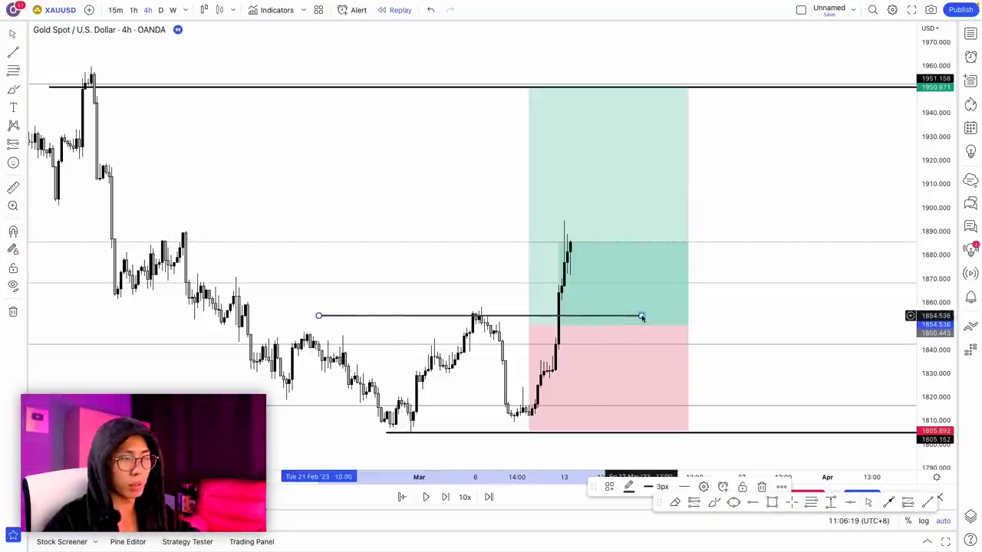
- Draw a demand-zone rectangle over the double-bottom lows, from about 1813 down to about 1806, extended to about 20 March
scroll(519, 332, up, 4)
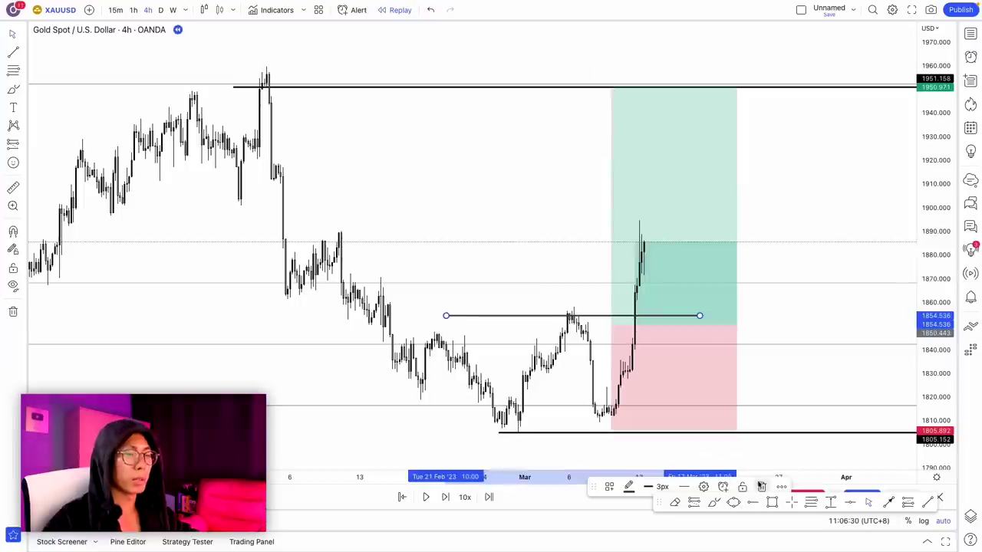
click(771, 503)
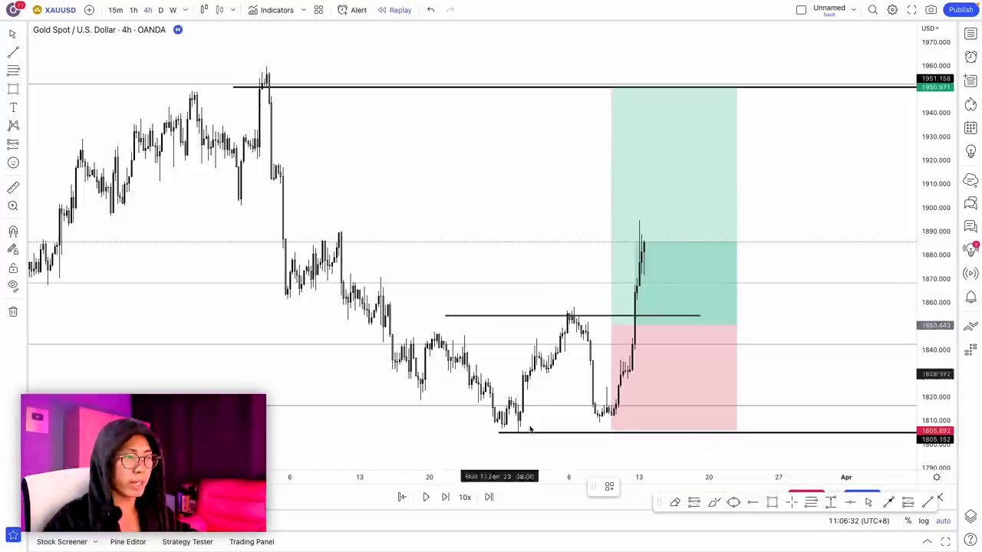
drag(492, 414, 709, 431)
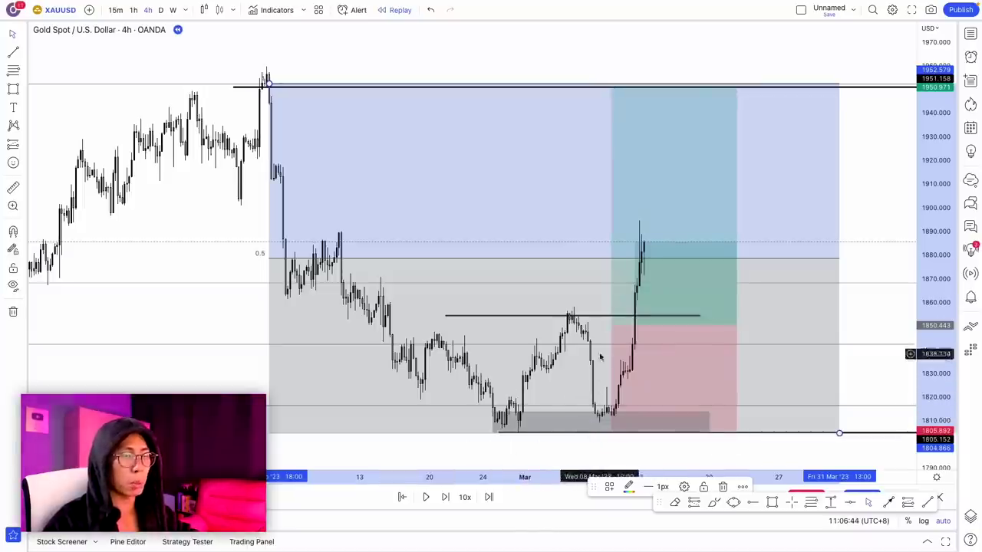
- Delete the blue and grey 0.5 retracement range drawn from the 2 February high to the double-bottom low
mouse_move(661, 338)
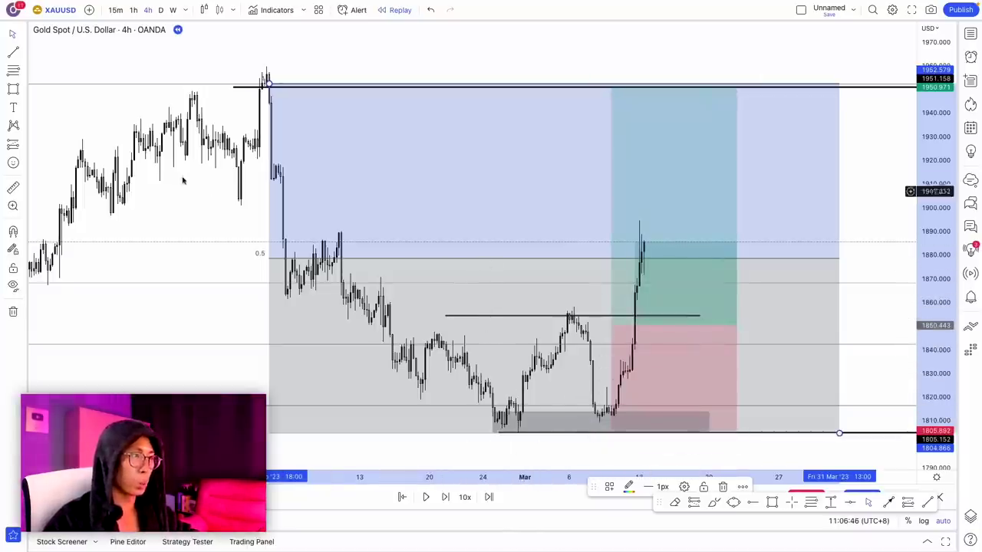
scroll(323, 220, down, 2)
scroll(281, 105, down, 2)
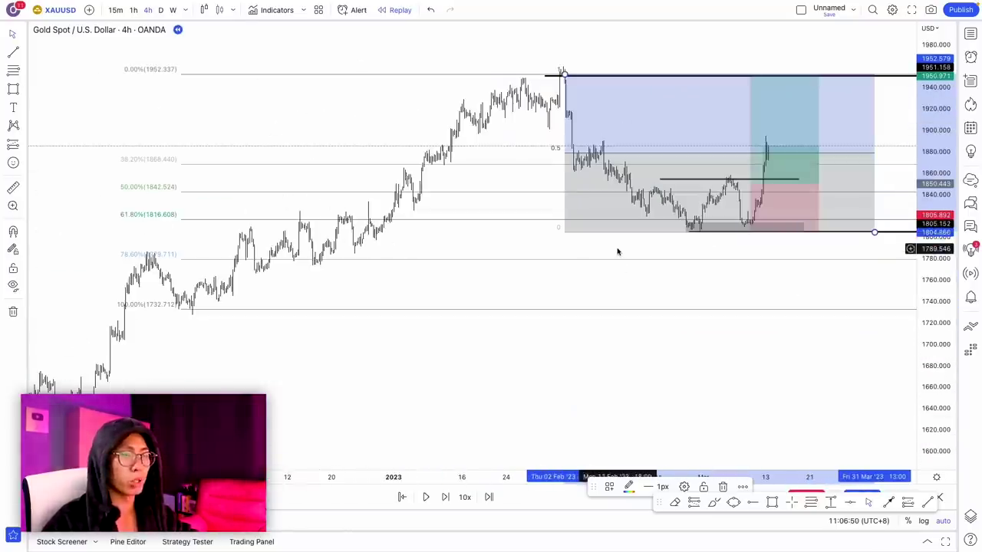
scroll(620, 251, up, 2)
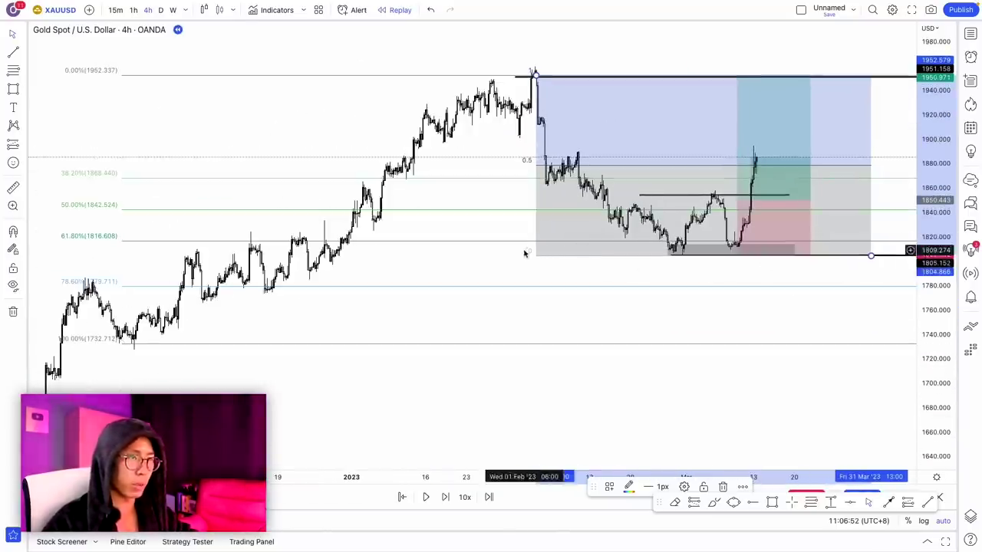
key(Delete)
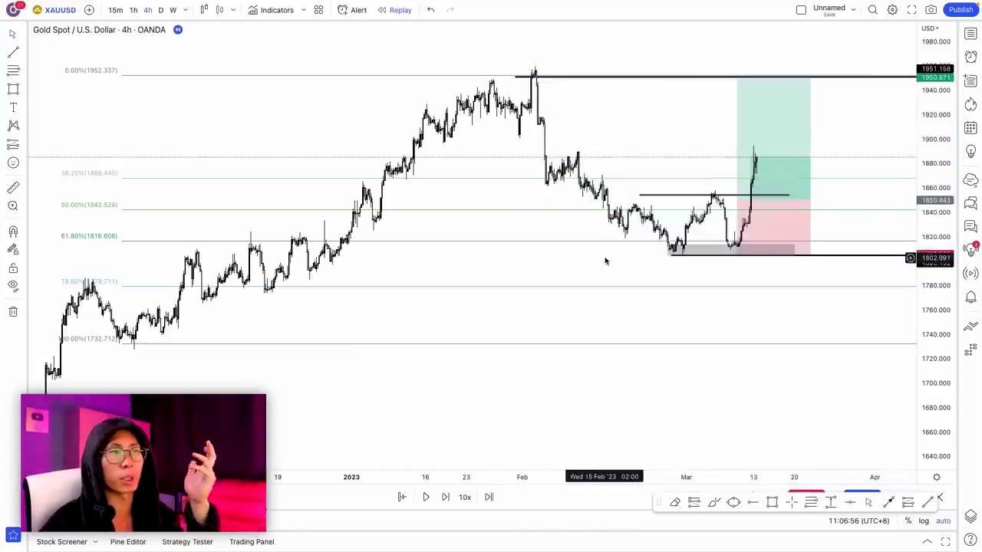
- Switch the XAUUSD chart to the daily timeframe, keeping the long position and Fib retracement in view
scroll(594, 270, up, 3)
scroll(594, 270, up, 2)
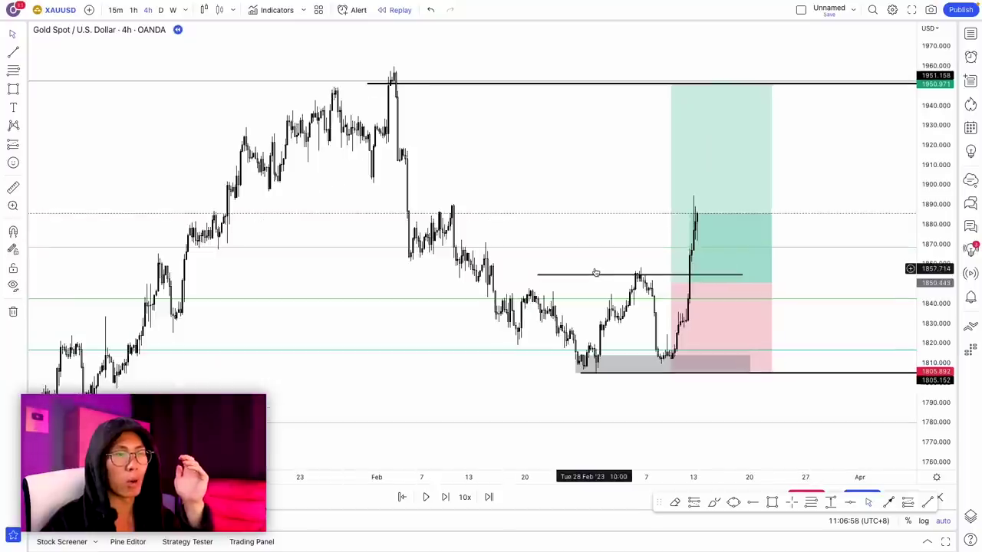
scroll(645, 259, up, 3)
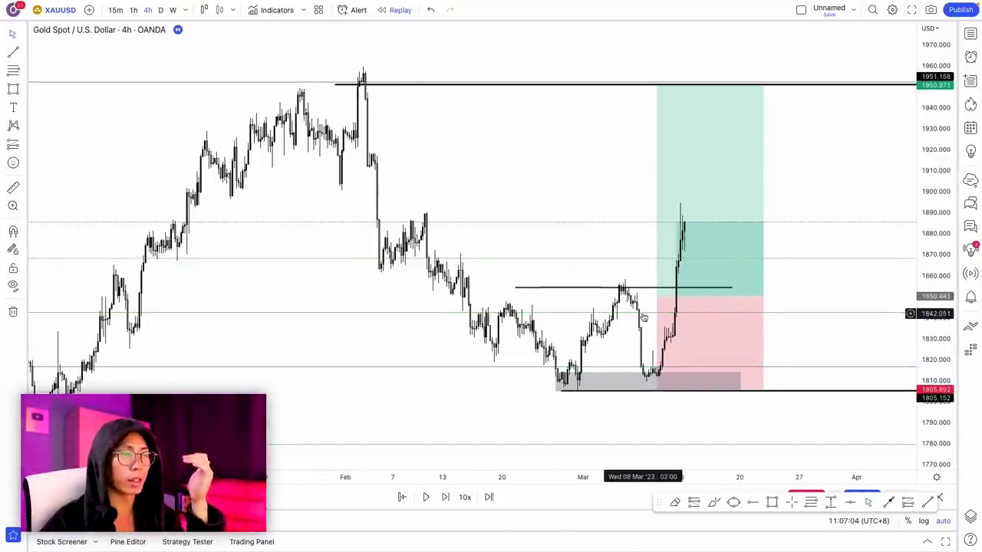
scroll(563, 215, down, 2)
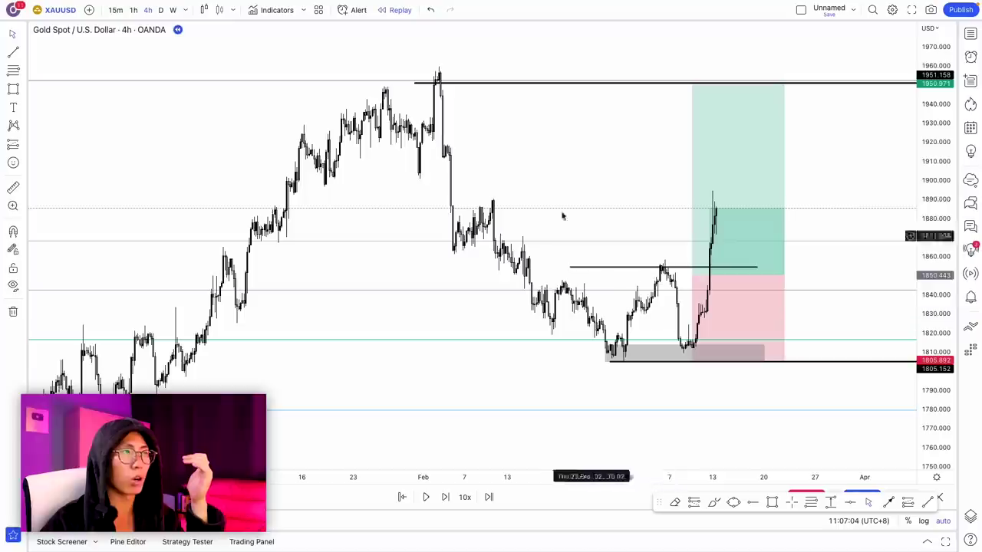
click(161, 10)
scroll(642, 332, up, 3)
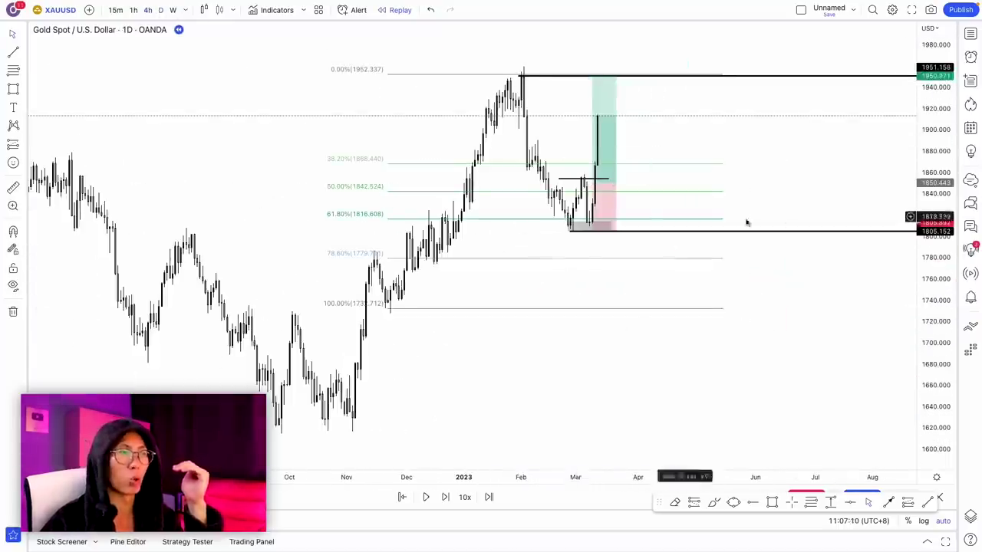
- Brush a yellow zigzag bullish projection from the March demand zone up to about 2086 in late July, near the −61.8% Fib extension
scroll(892, 213, down, 2)
click(712, 504)
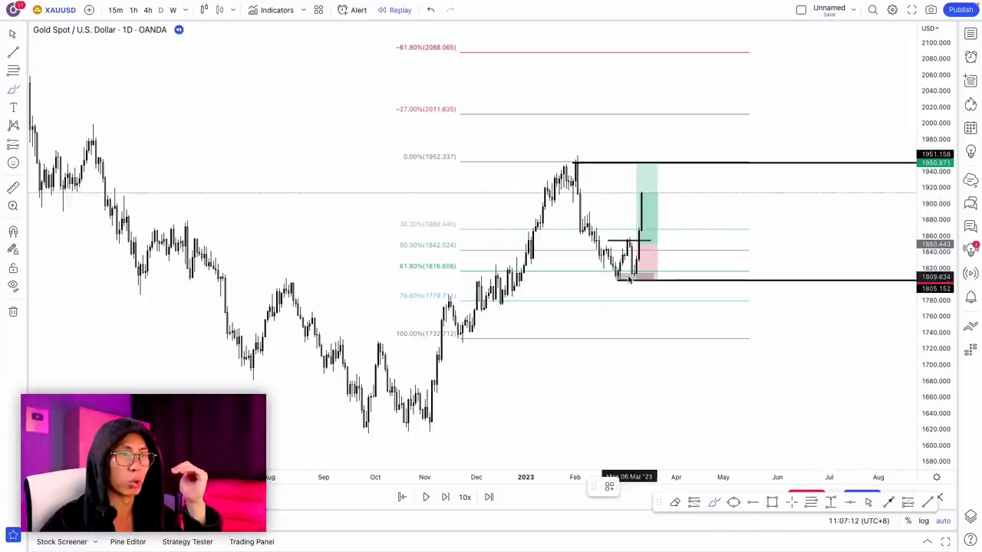
mouse_move(631, 276)
mouse_down()
mouse_move(654, 119)
mouse_move(686, 160)
mouse_move(741, 94)
mouse_move(836, 79)
mouse_move(868, 53)
mouse_up()
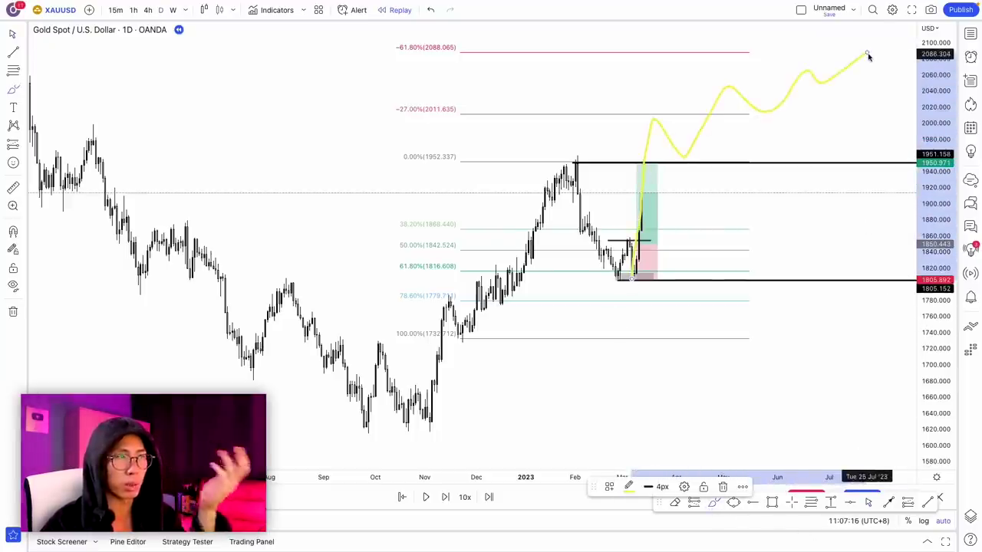